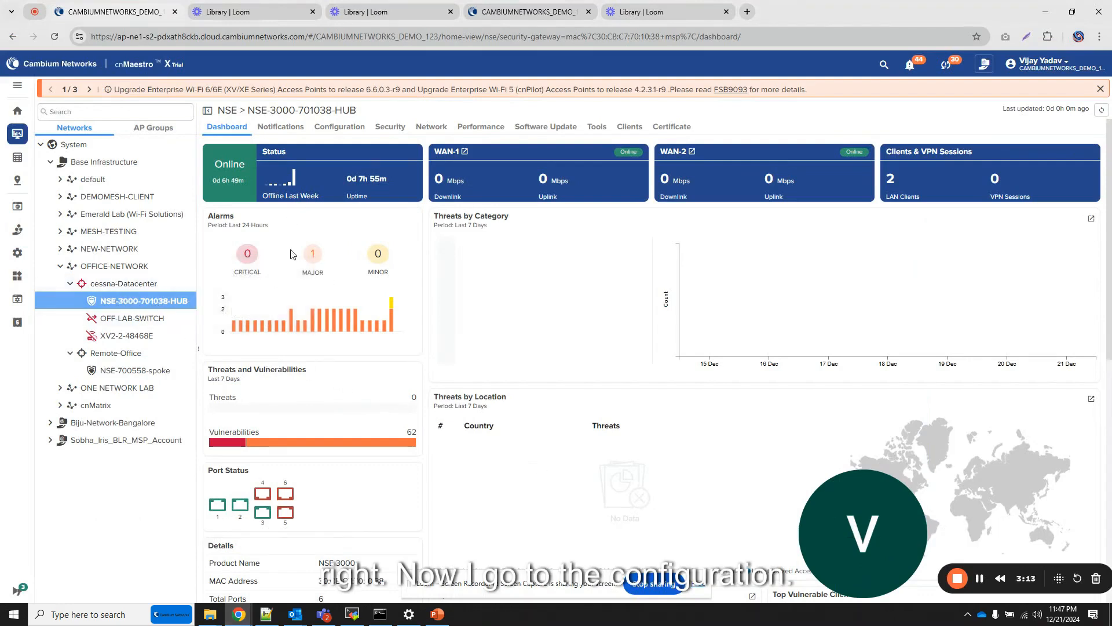
# - Open the VPN settings of the hub's NSE group Charter_BayCity_NSE and enable Site-to-Site VPN
pyautogui.click(351, 134)
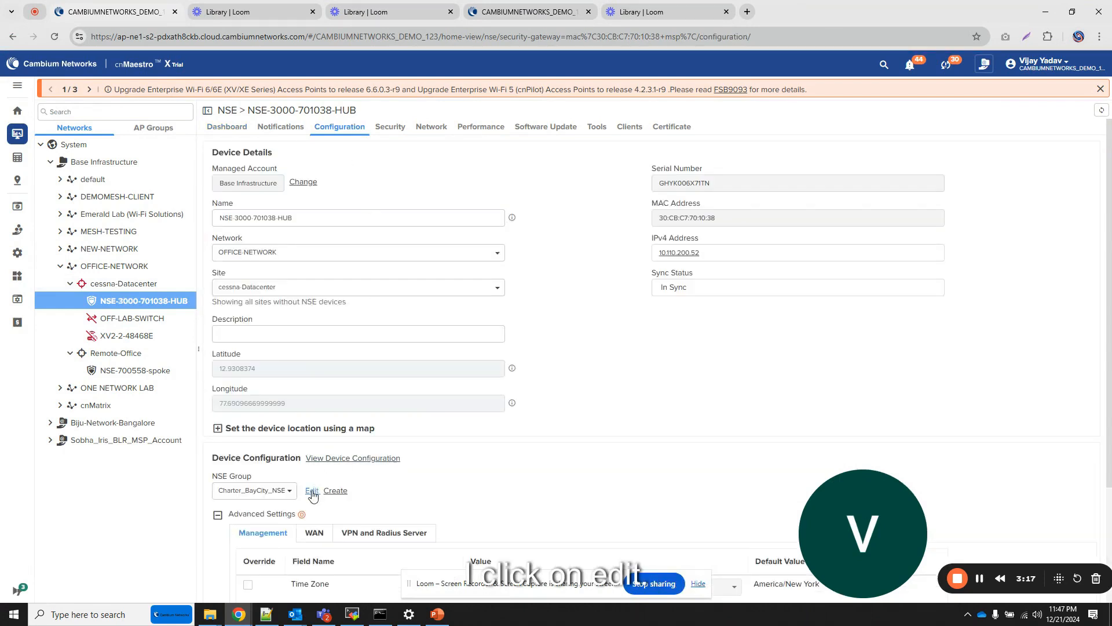
pyautogui.click(312, 491)
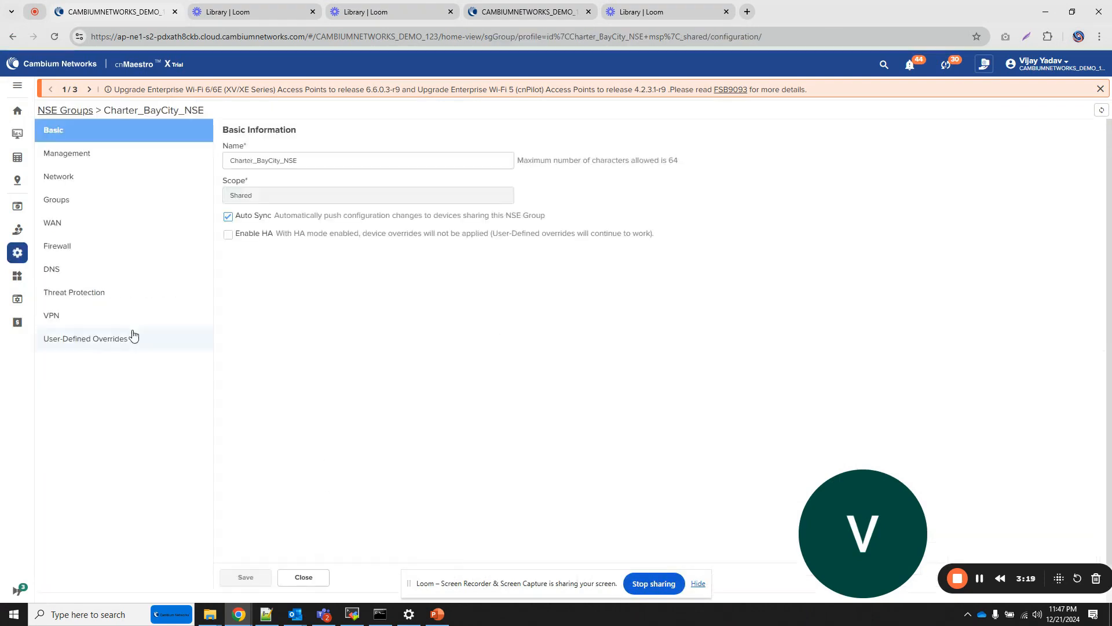
pyautogui.click(98, 320)
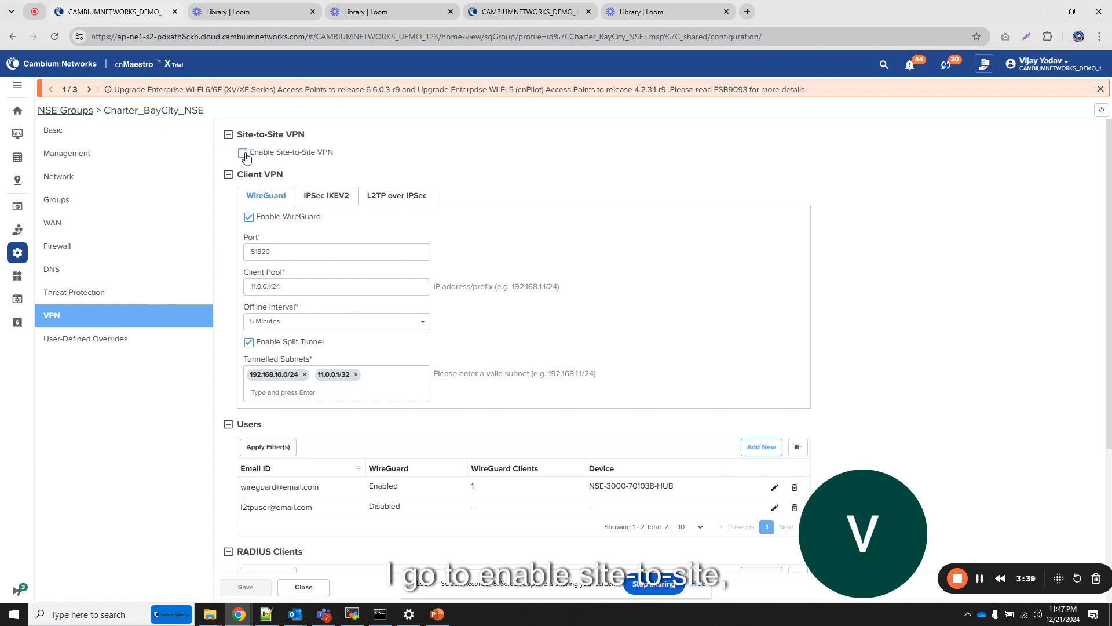
pyautogui.click(242, 152)
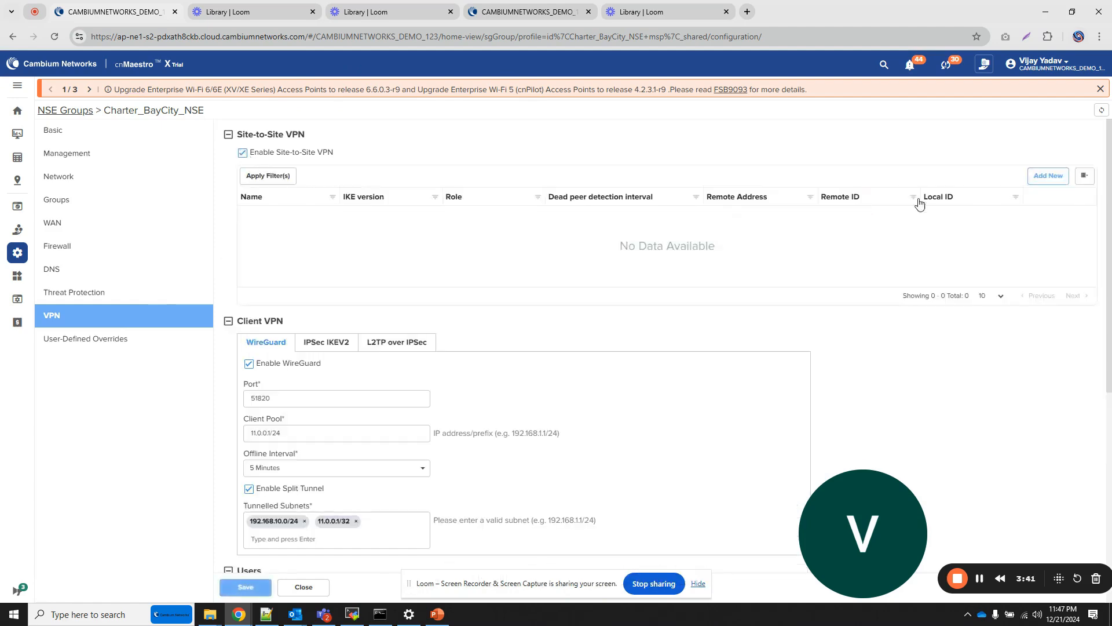
# - Start a new site-to-site VPN entry in the hub group and name it to-spoke
pyautogui.click(1049, 175)
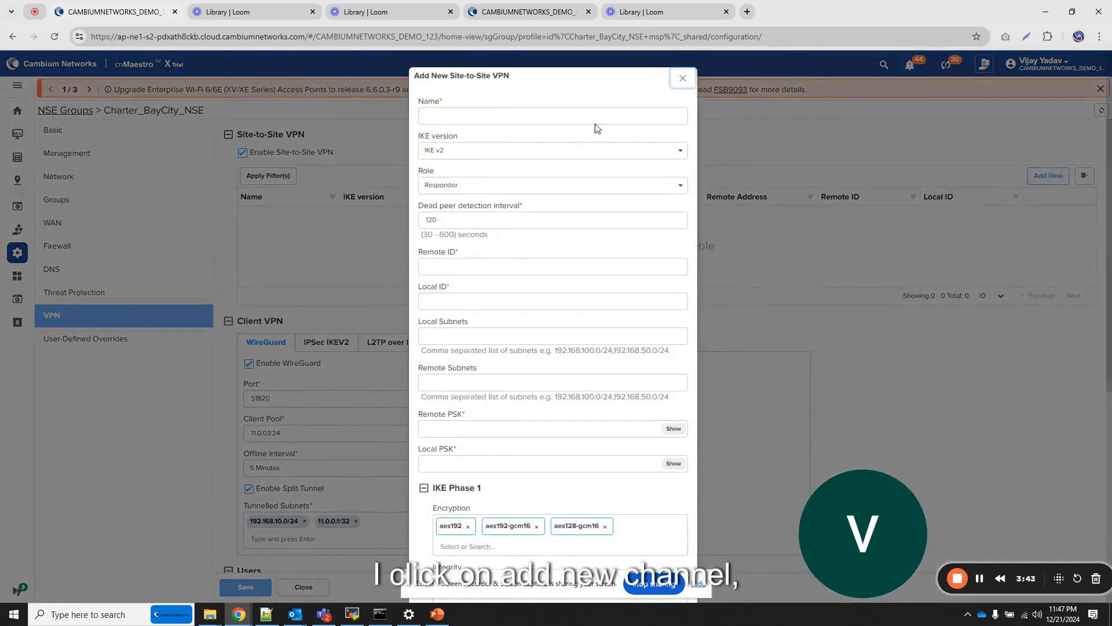
pyautogui.click(491, 115)
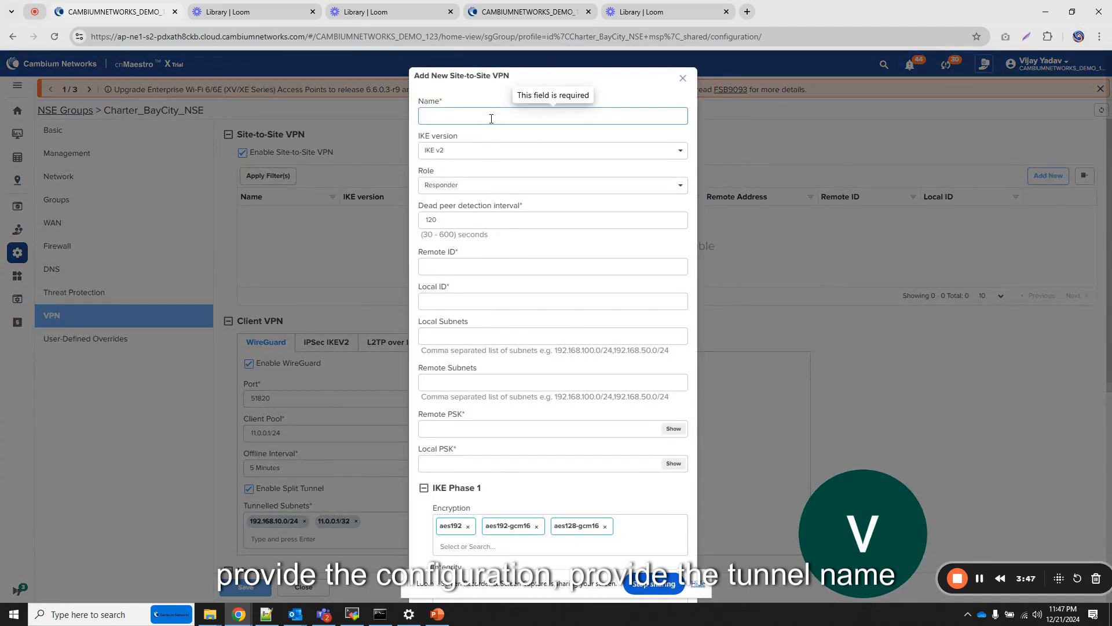
pyautogui.write('t')
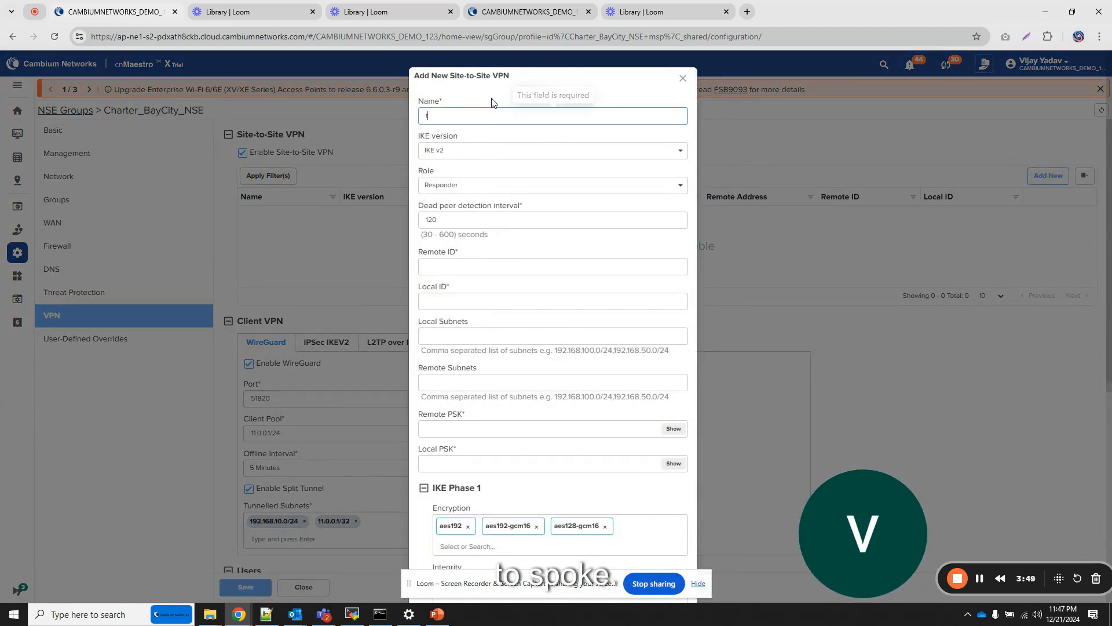
pyautogui.write('u-s')
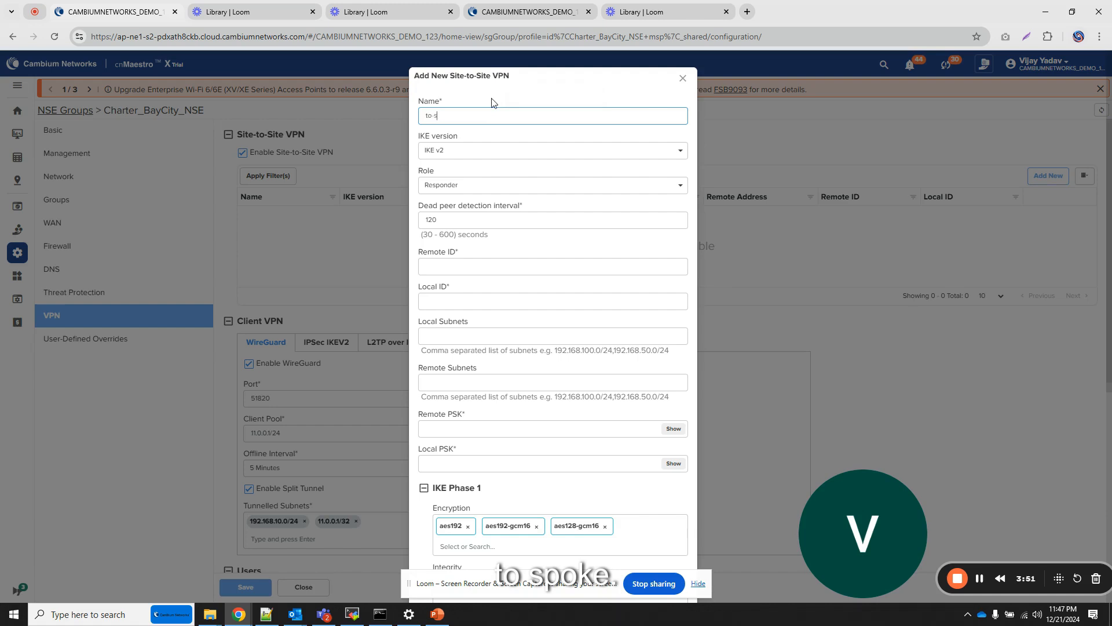
pyautogui.write('poke')
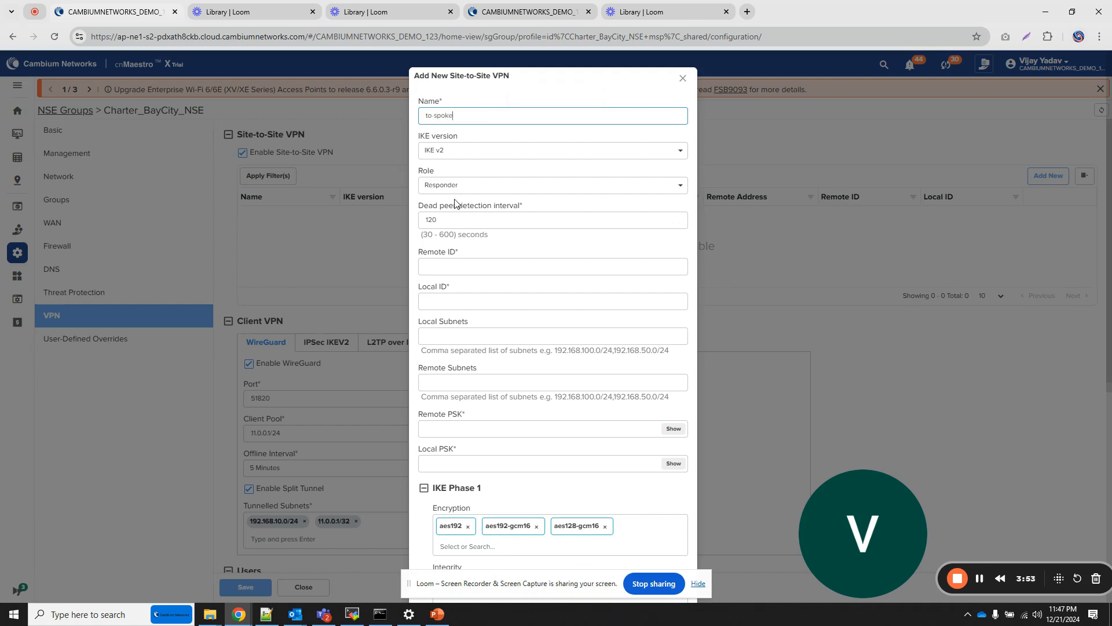
# - Set the tunnel's remote ID to spoke and its local ID to hub
pyautogui.click(446, 267)
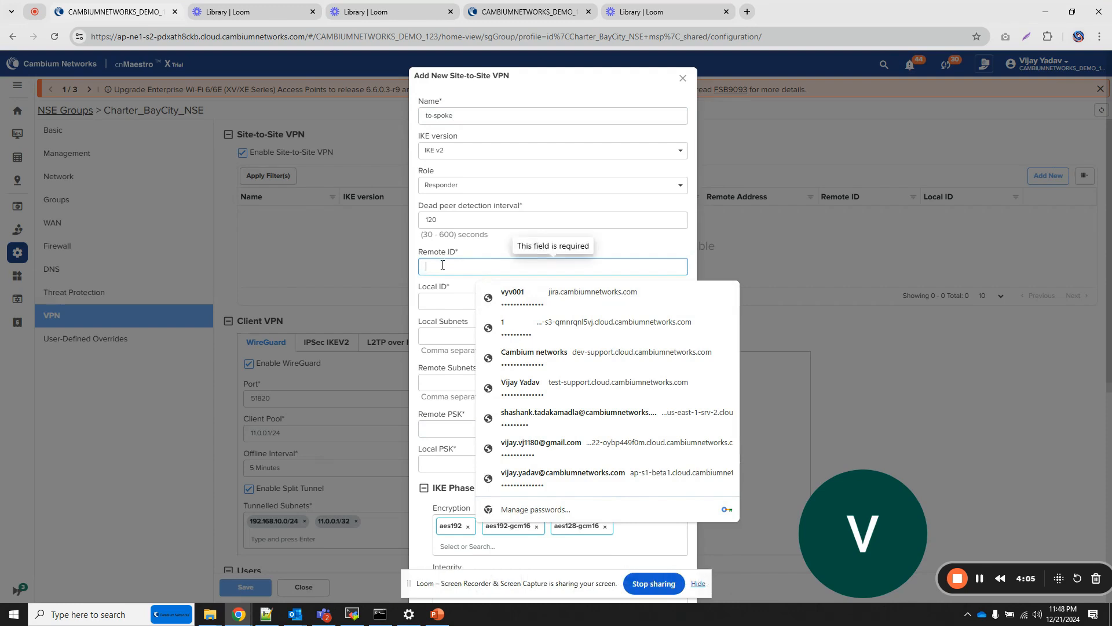
pyautogui.write('spo')
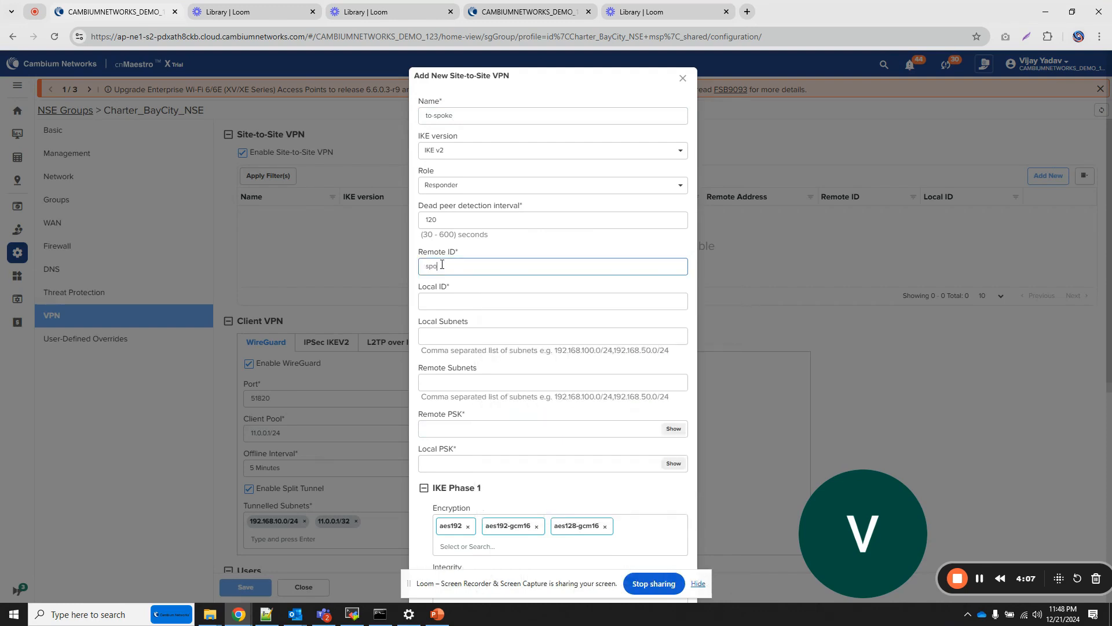
pyautogui.write('ke')
pyautogui.press('Tab')
pyautogui.write('hu')
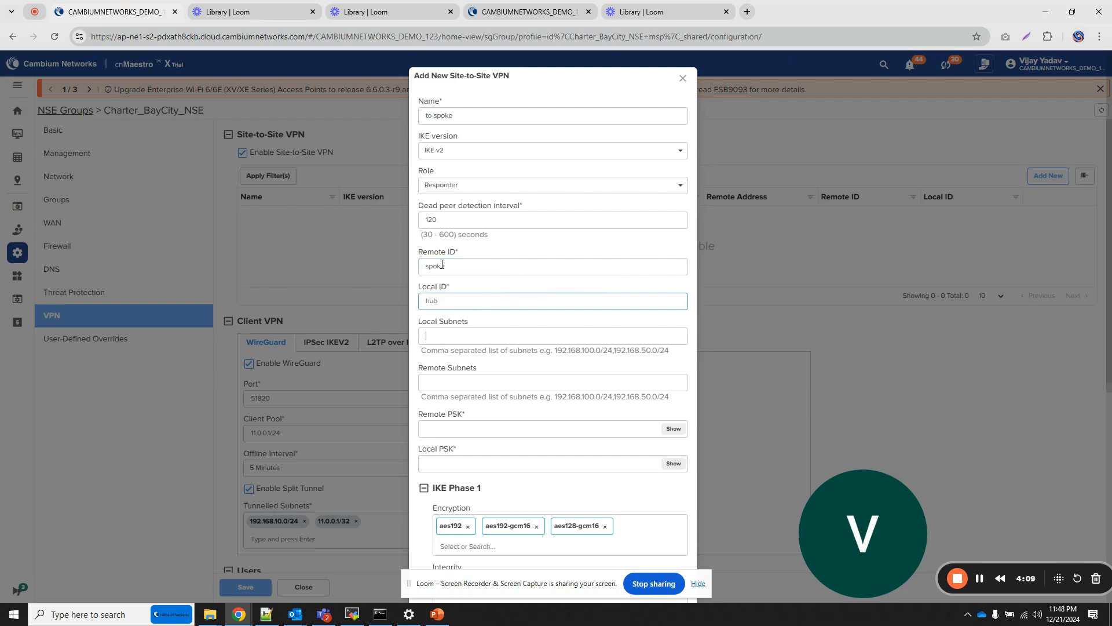
pyautogui.write('192.16')
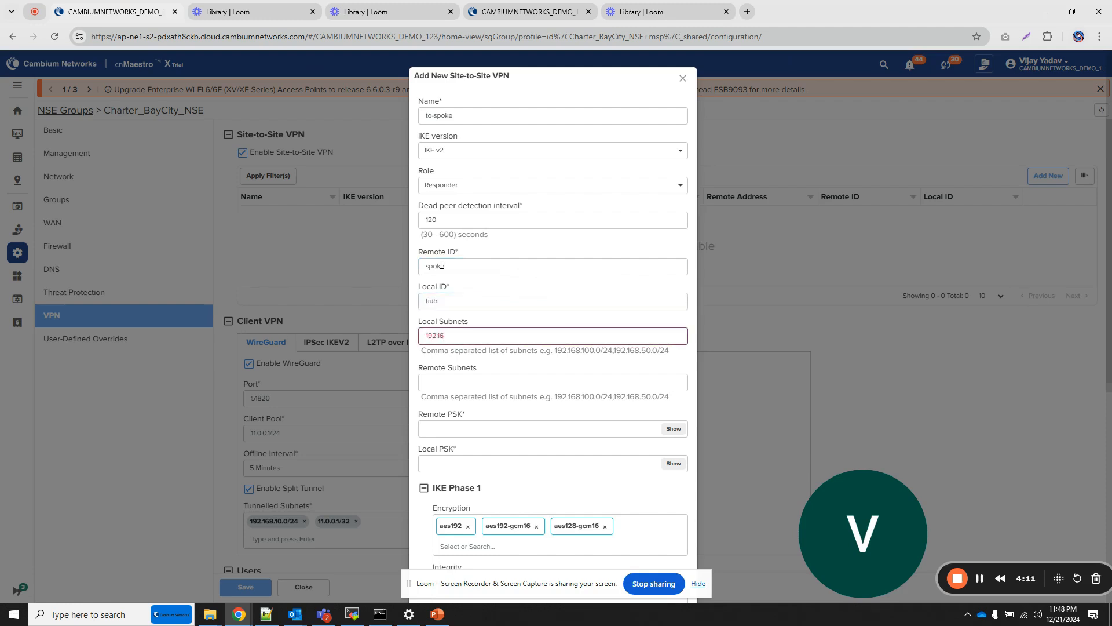
pyautogui.write('8.30.0/24')
# - Set the hub tunnel's local subnet to 192.168.30.0/24
pyautogui.press('Tab')
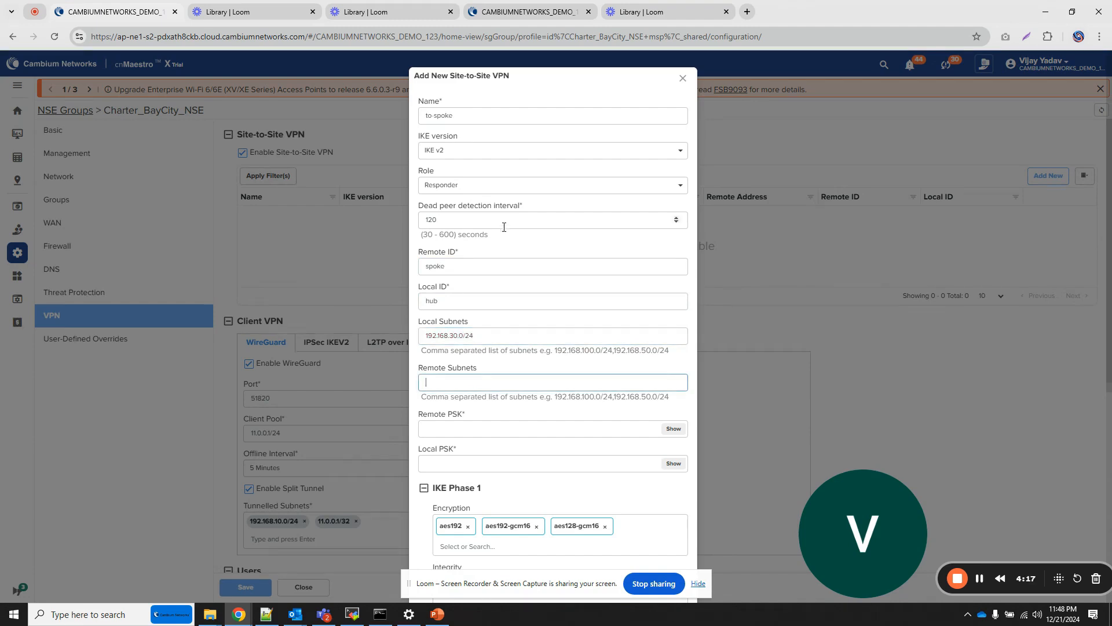
# - Set the hub tunnel's remote subnets to 192.168.152.0/24 and 192.168.153.0/24, separated by a comma
pyautogui.moveTo(485, 329); pyautogui.dragTo(395, 332)
pyautogui.hotkey('ctrl', 'c')
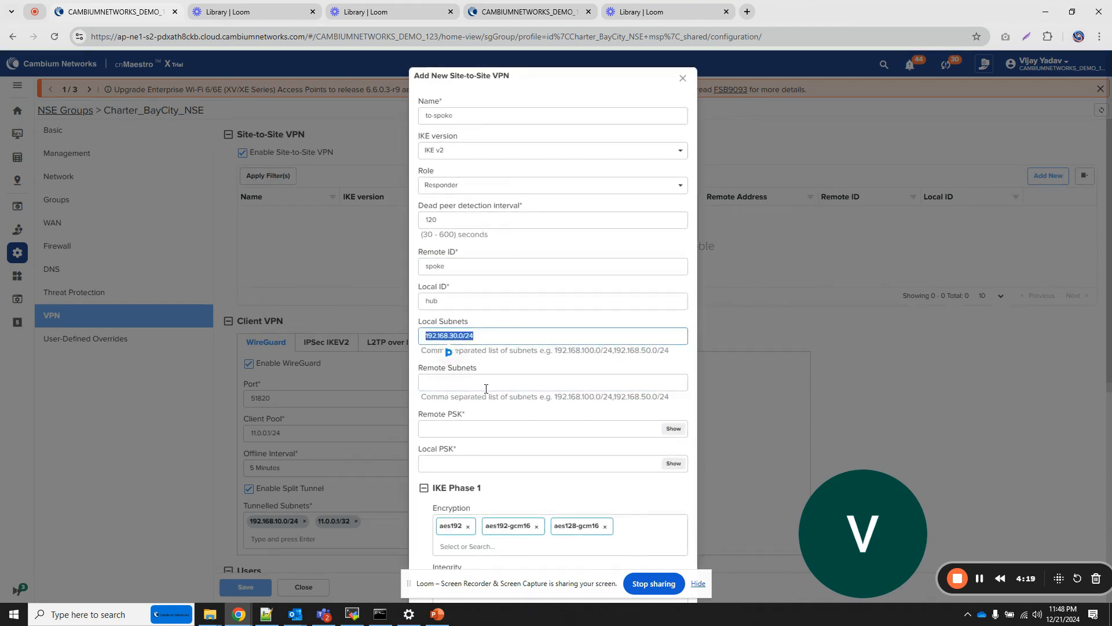
pyautogui.click(471, 383)
pyautogui.hotkey('ctrl', 'v')
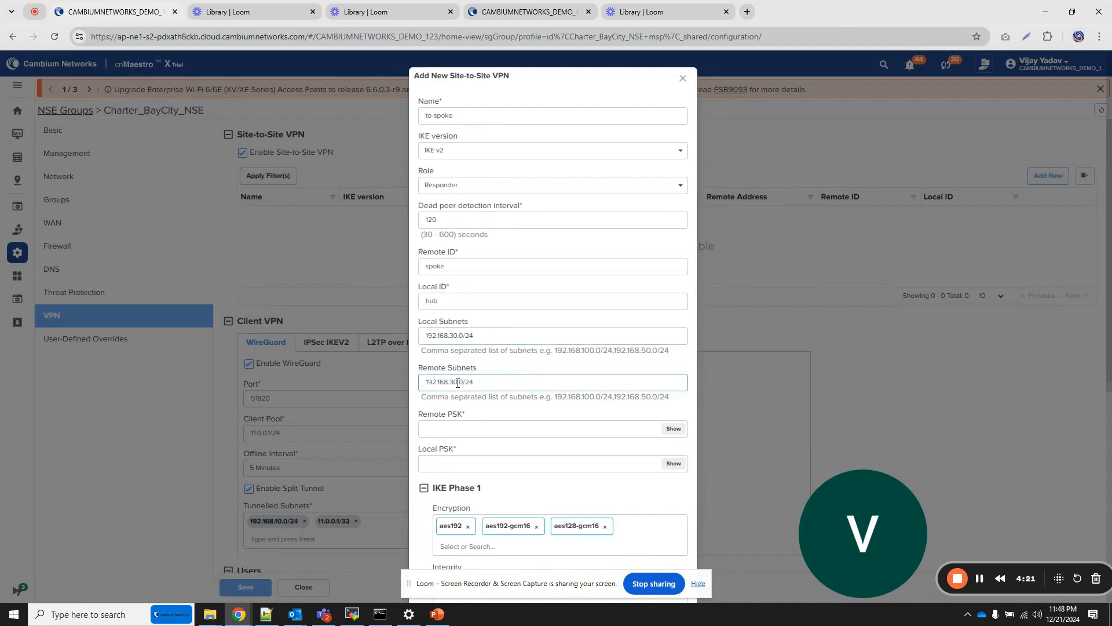
pyautogui.moveTo(458, 383); pyautogui.dragTo(466, 383)
pyautogui.press('Left')
pyautogui.press('BackSpace')
pyautogui.press('BackSpace')
pyautogui.write('152')
pyautogui.hotkey('ctrl', 'a')
pyautogui.hotkey('ctrl', 'c')
pyautogui.click(501, 384)
pyautogui.write(',')
pyautogui.hotkey('ctrl', 'v')
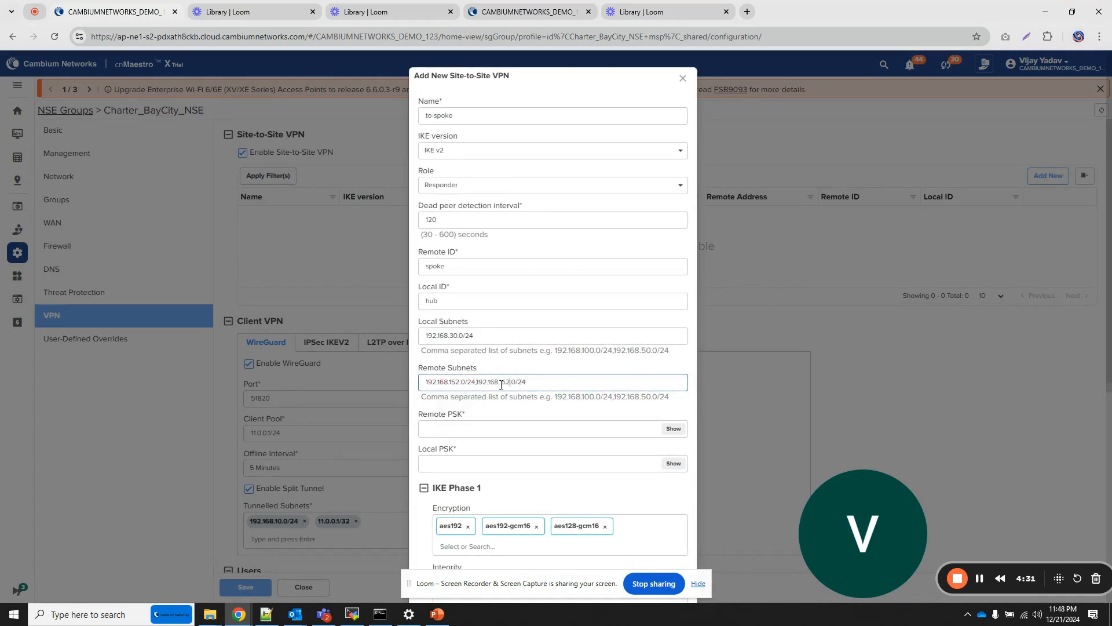
pyautogui.press('BackSpace')
pyautogui.write('3')
# - Enter the pre-shared key as both the remote PSK and the local PSK of the hub tunnel
pyautogui.click(476, 427)
pyautogui.write('123456')
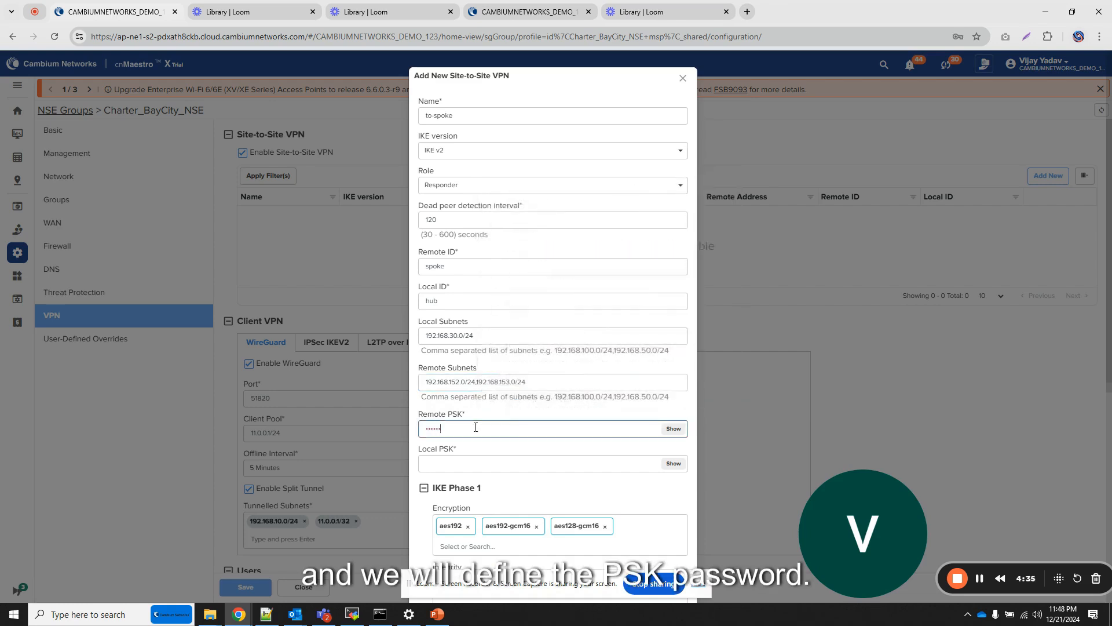
pyautogui.press('Tab')
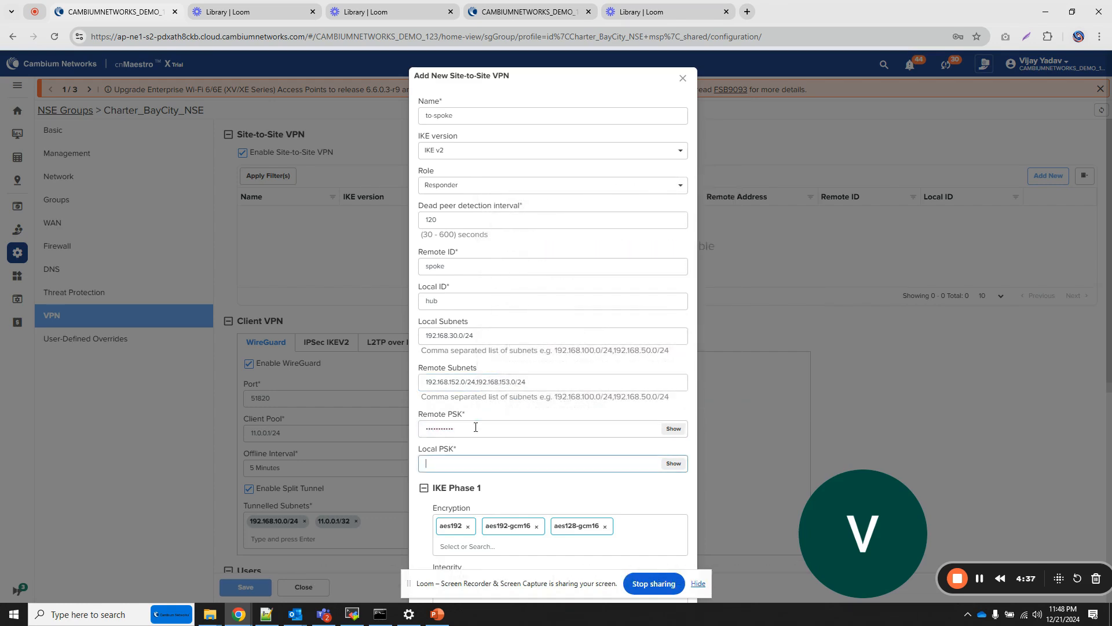
pyautogui.write('1234')
# - Keep the default IKE Phase 1 and Phase 2 settings, collapse both sections, and add the tunnel to the hub group
pyautogui.scroll(-4, 537, 454)
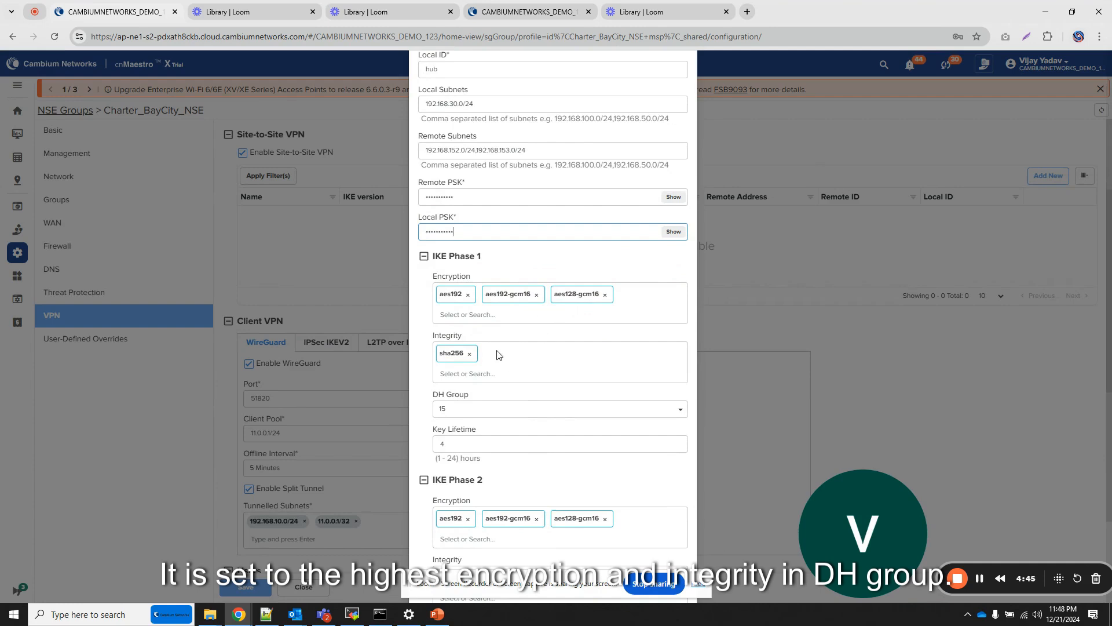
pyautogui.scroll(-1, 528, 403)
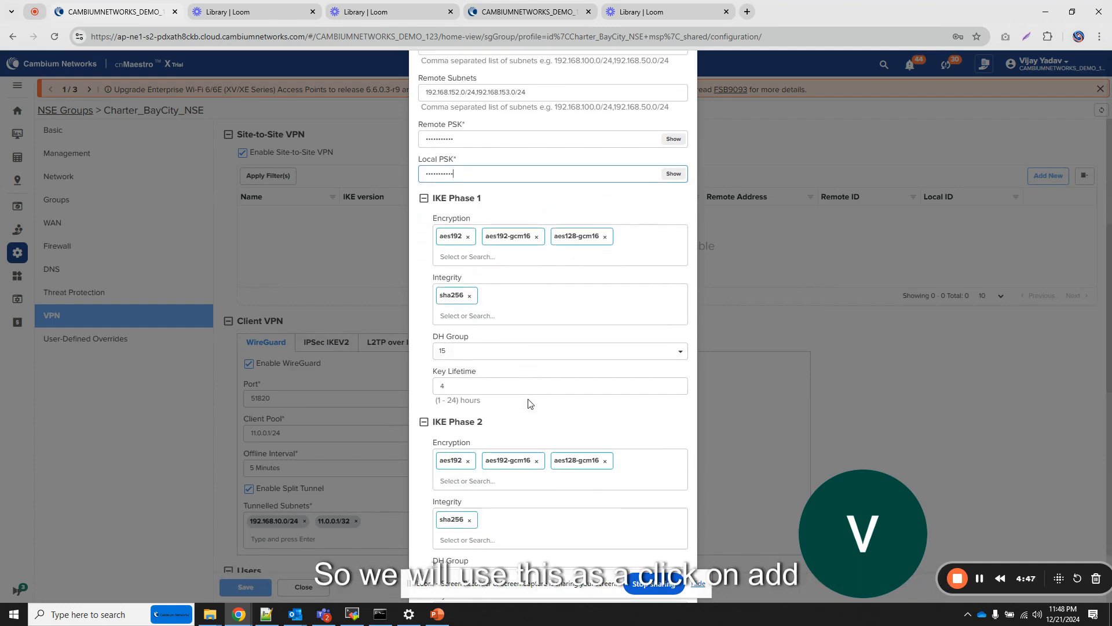
pyautogui.click(423, 198)
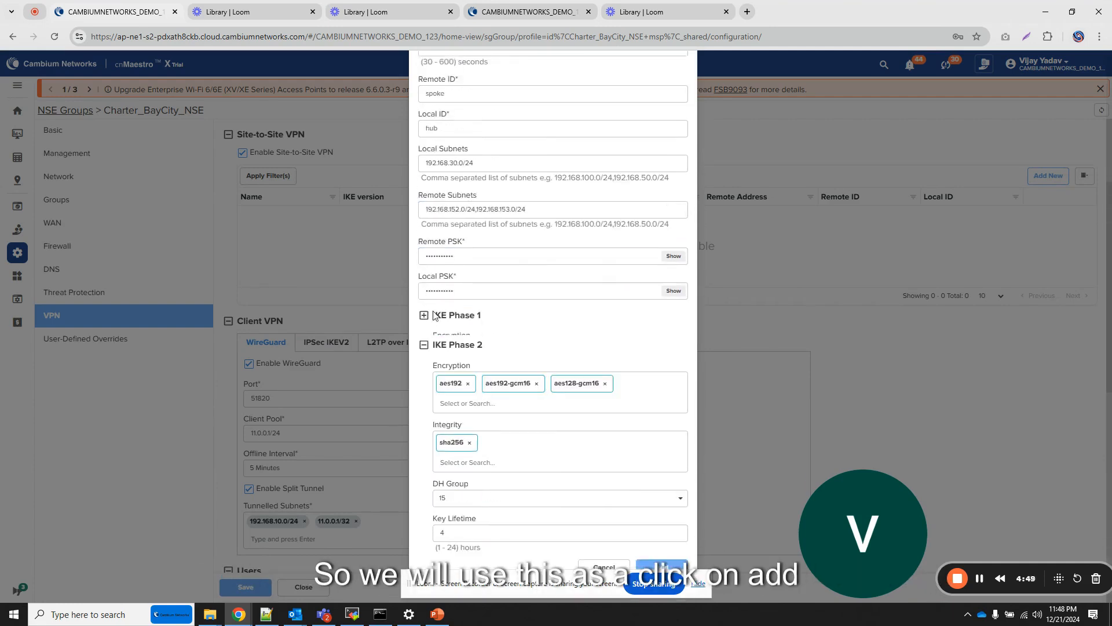
pyautogui.click(423, 344)
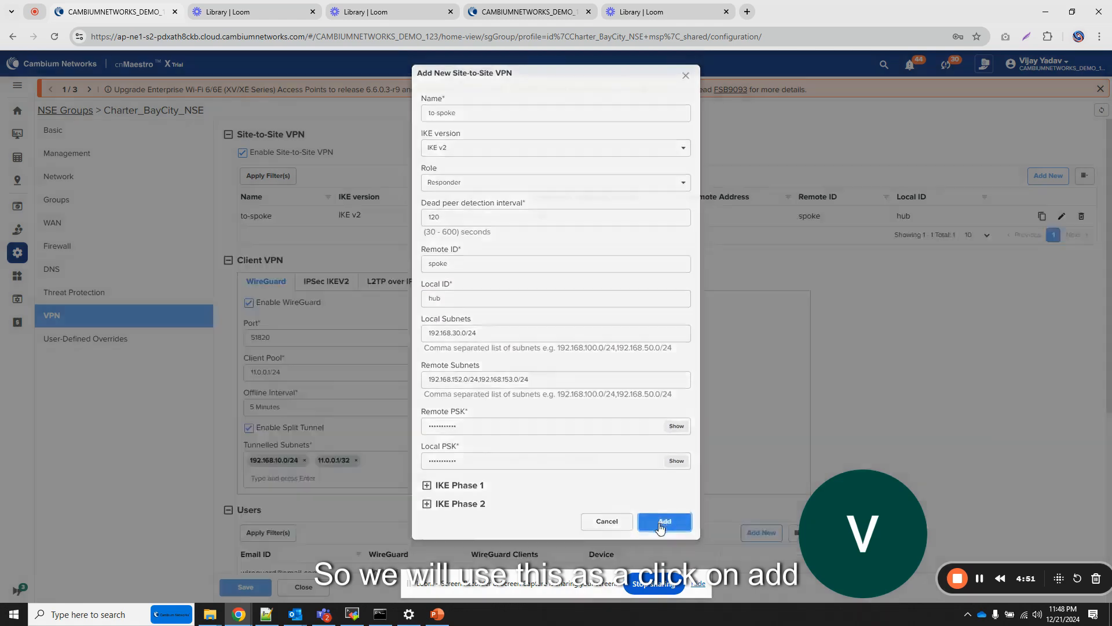
pyautogui.click(665, 523)
# - Keep the VPN server interface set to All and save the hub's NSE group
pyautogui.scroll(-4, 365, 489)
pyautogui.scroll(-3, 354, 488)
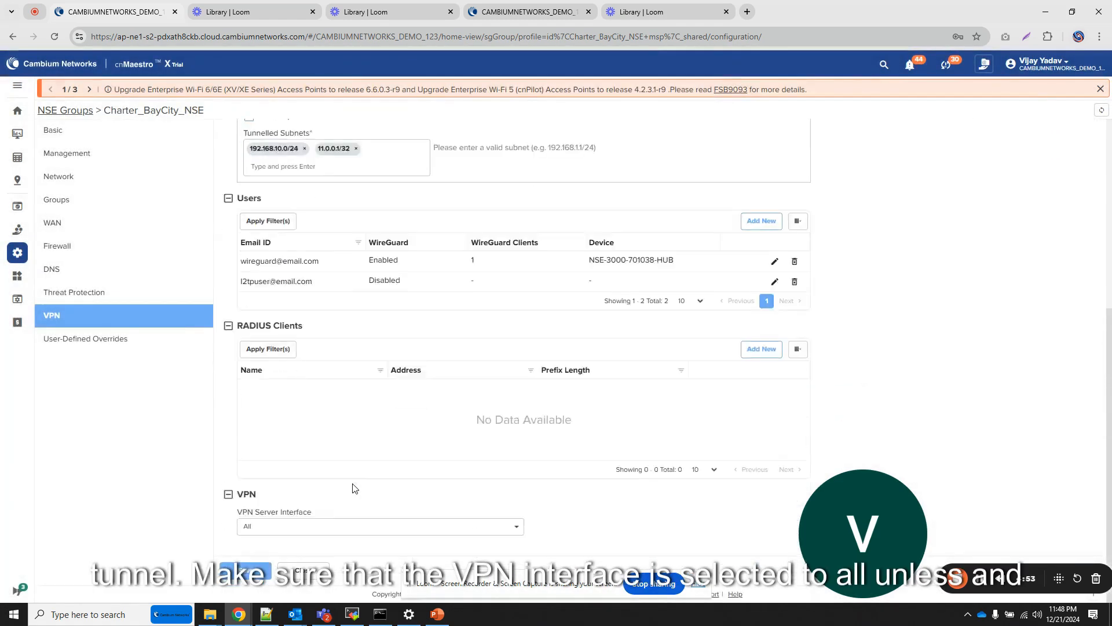
pyautogui.click(287, 529)
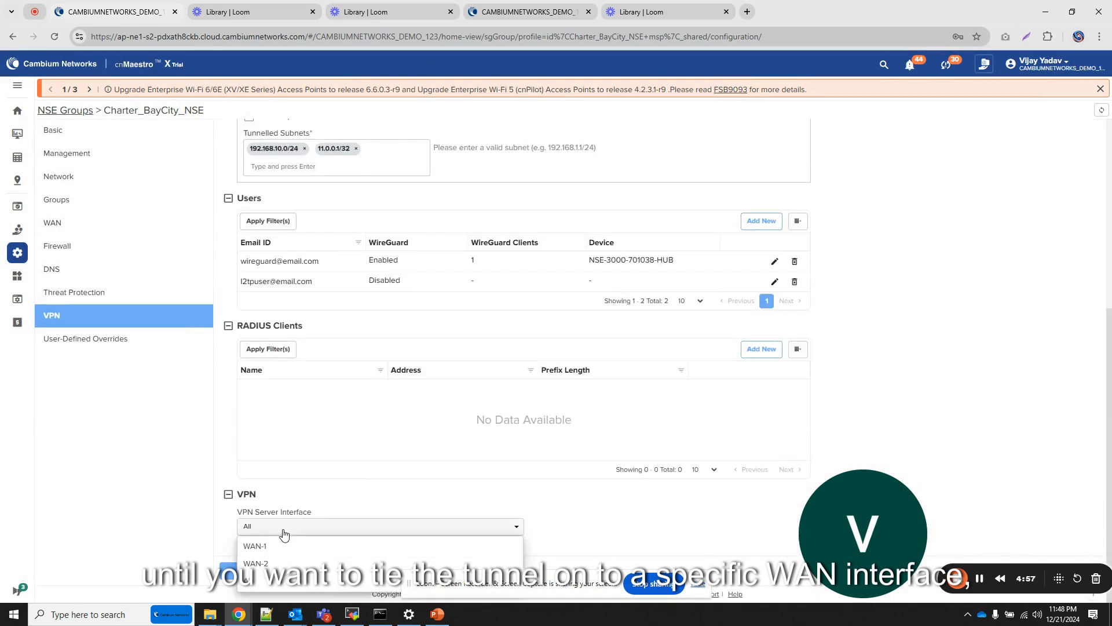
pyautogui.click(323, 497)
pyautogui.click(245, 571)
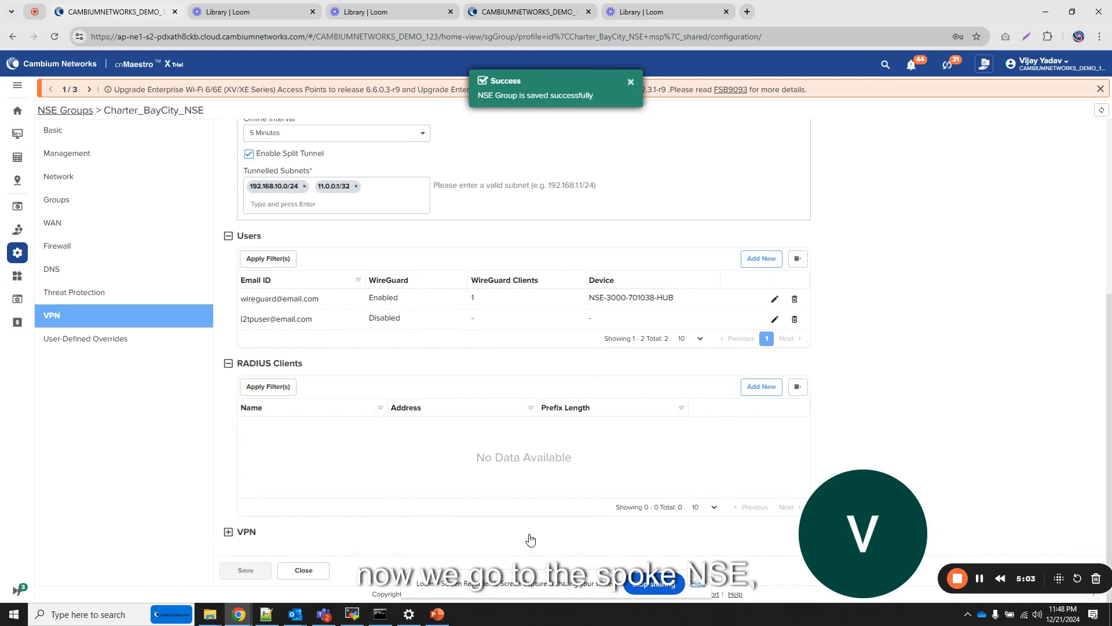
# - Open the VPN settings of the spoke device's NSE-Remote group in the other browser tab and enable Site-to-Site VPN
pyautogui.click(509, 17)
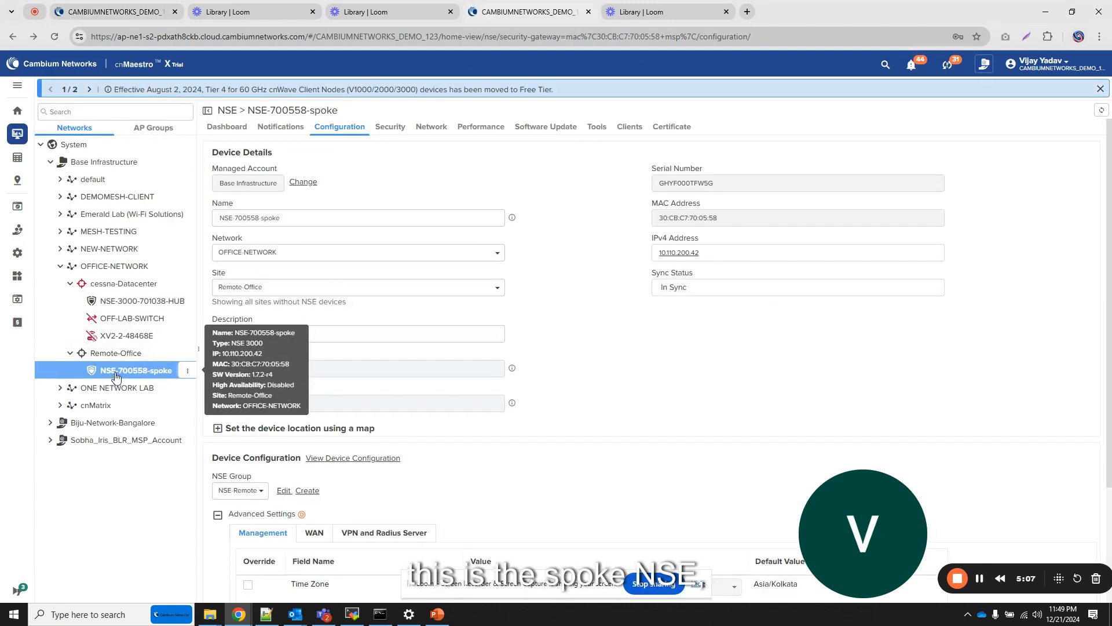
pyautogui.click(283, 490)
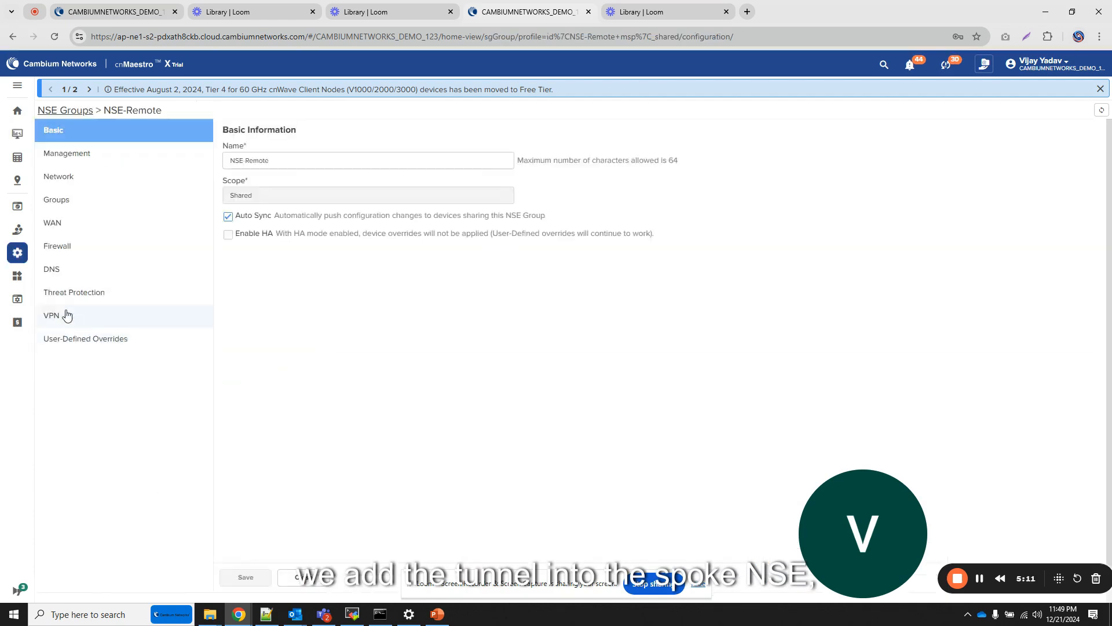
pyautogui.click(68, 315)
pyautogui.click(242, 153)
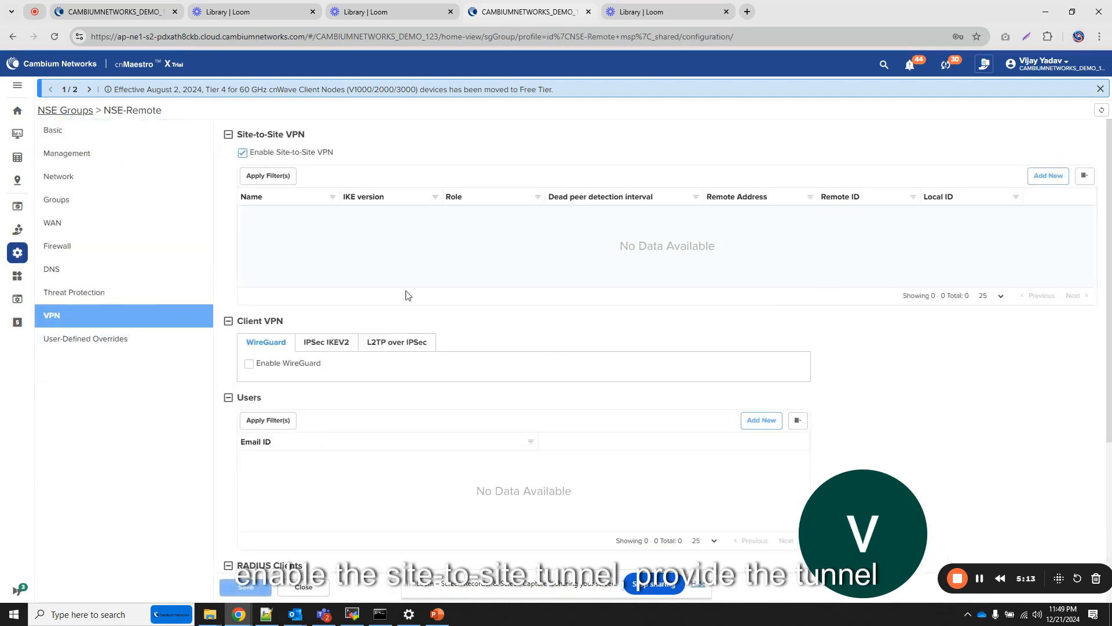
# - Start a new site-to-site VPN entry in NSE-Remote named Tunnel-hub with the role Initiator
pyautogui.click(1055, 183)
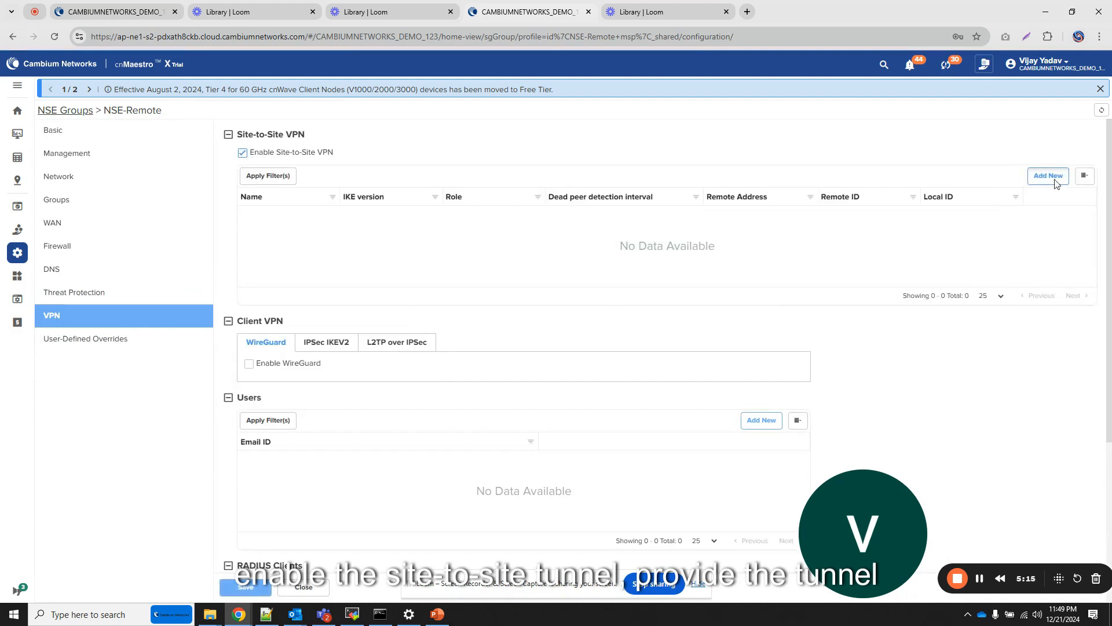
pyautogui.click(460, 114)
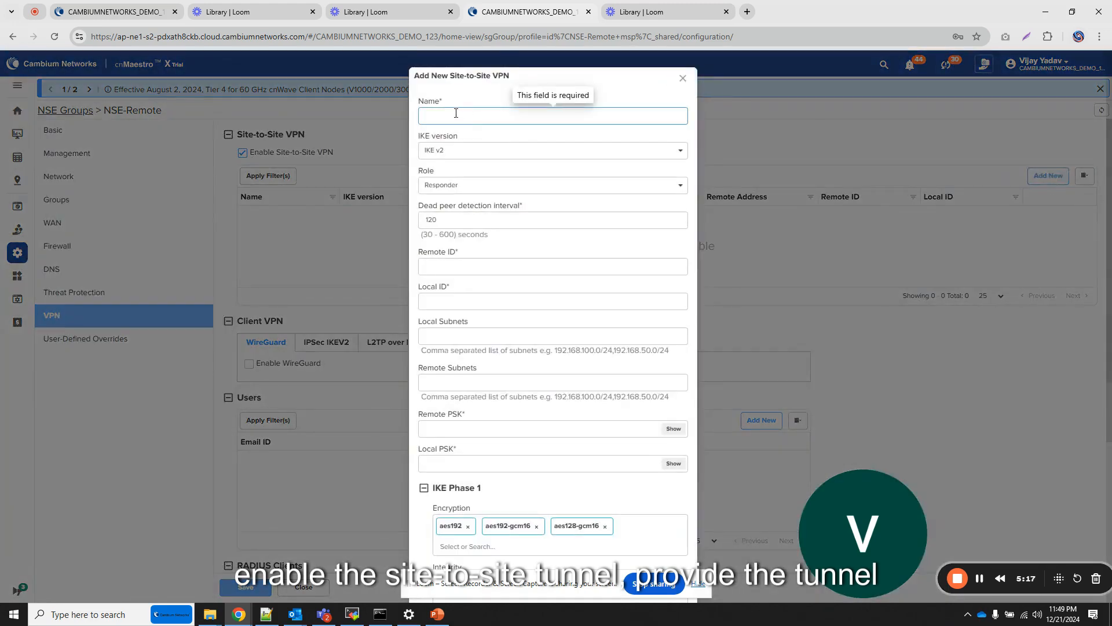
pyautogui.write('Tunnel')
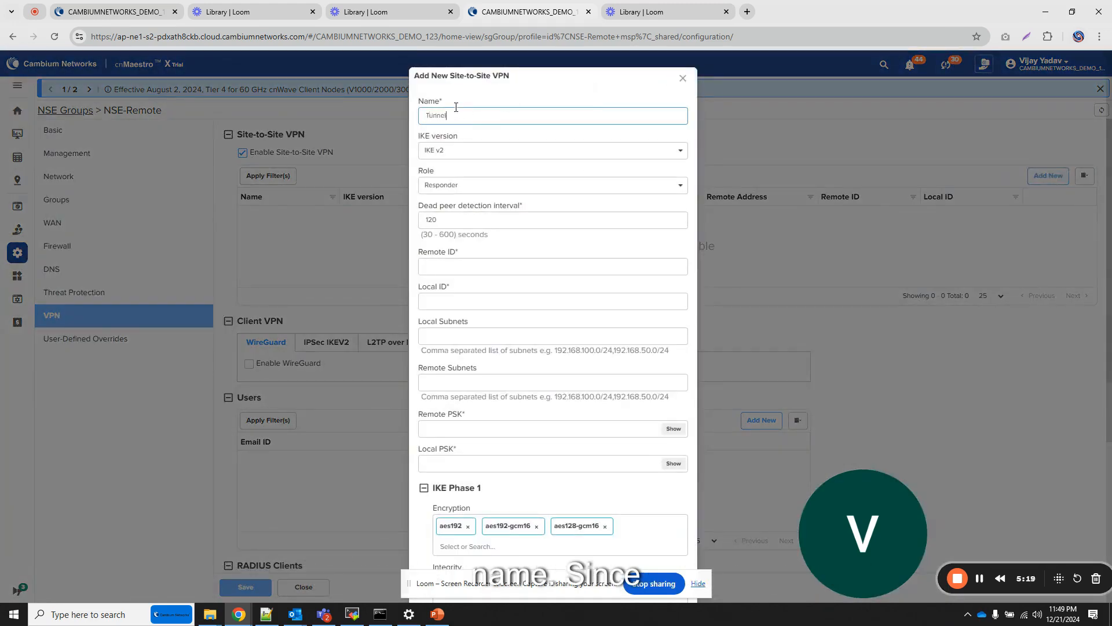
pyautogui.write('-hub')
pyautogui.click(470, 186)
pyautogui.click(459, 205)
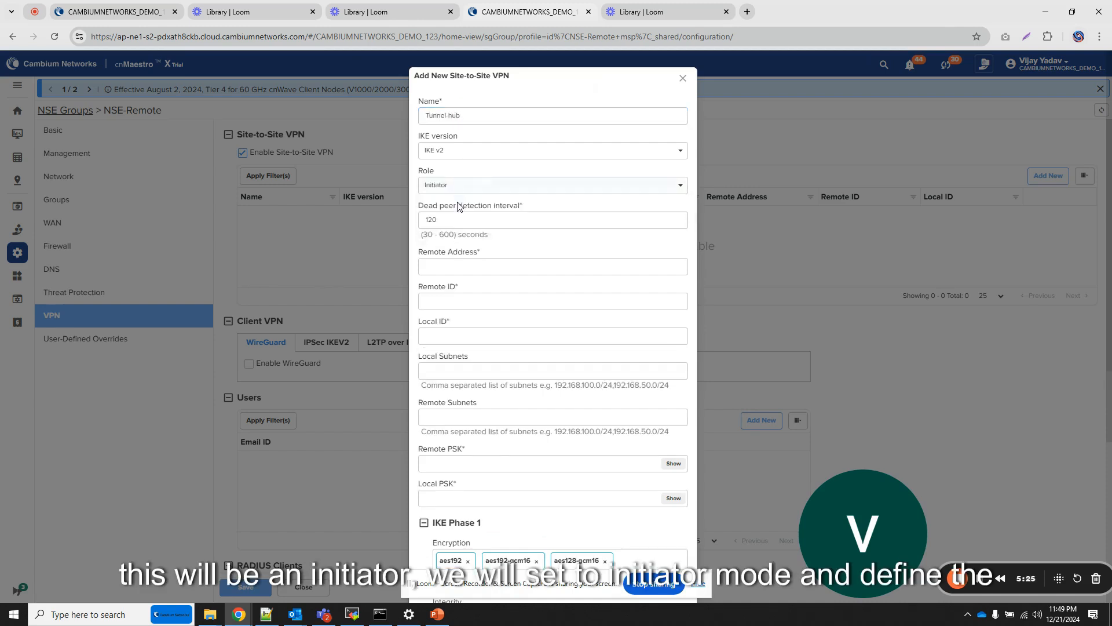
# - Set the Tunnel-hub entry's remote address to the responder's IP, 10.110.200.52
pyautogui.click(442, 267)
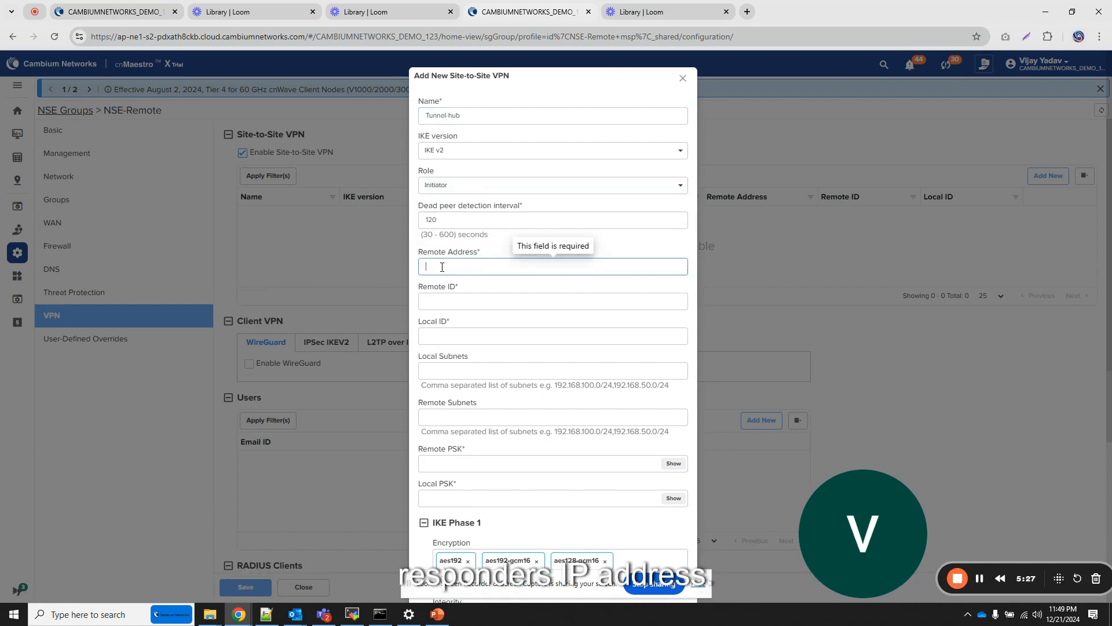
pyautogui.write('10.110')
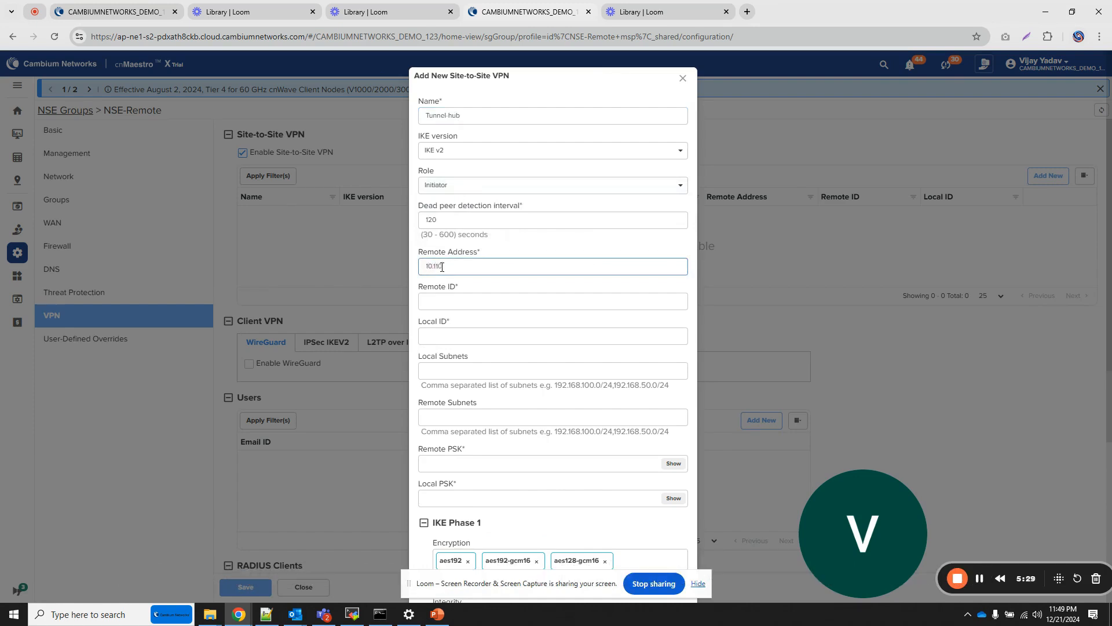
pyautogui.write('.1.200.53')
# - Set the tunnel's remote ID to hub and its local ID to spoke
pyautogui.click(442, 301)
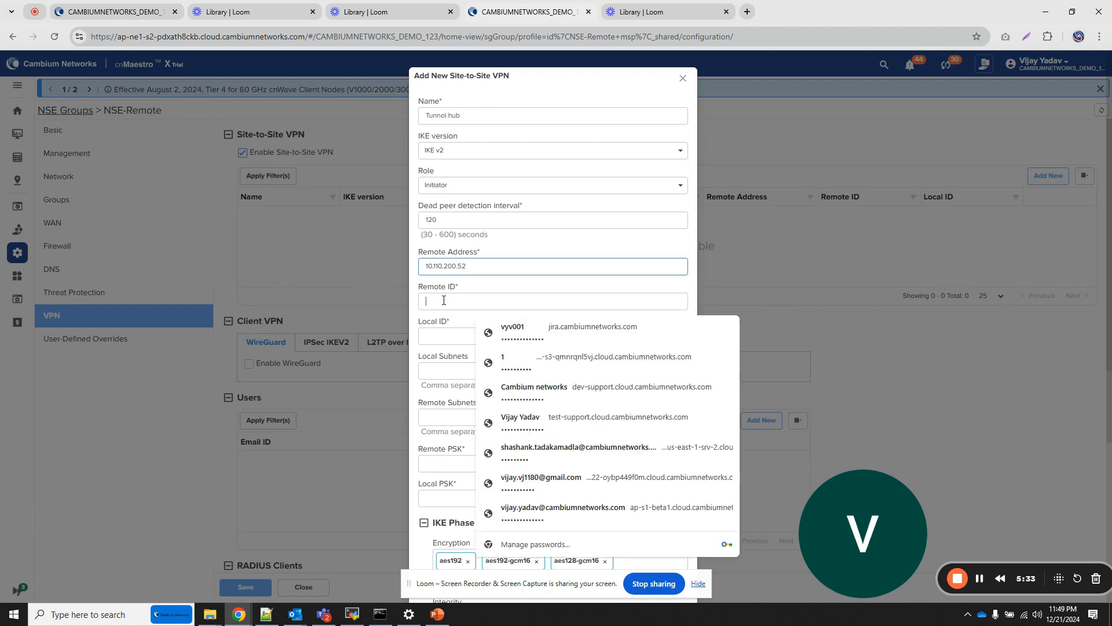
pyautogui.write('spo')
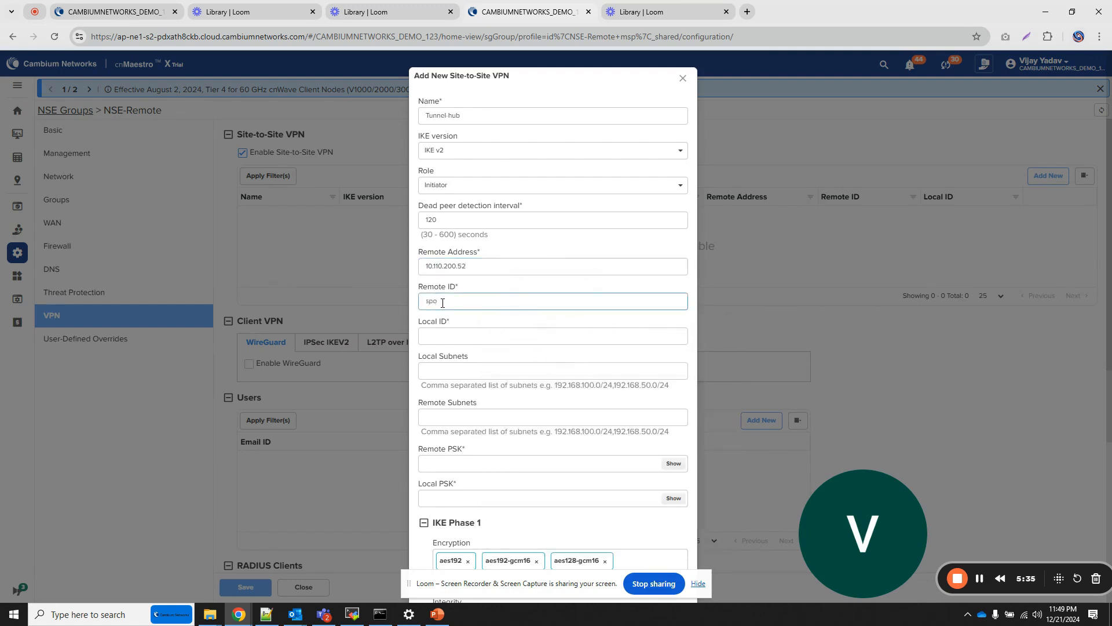
pyautogui.press('BackSpace')
pyautogui.press('BackSpace')
pyautogui.press('BackSpace')
pyautogui.write('hub')
pyautogui.press('Tab')
pyautogui.write('s')
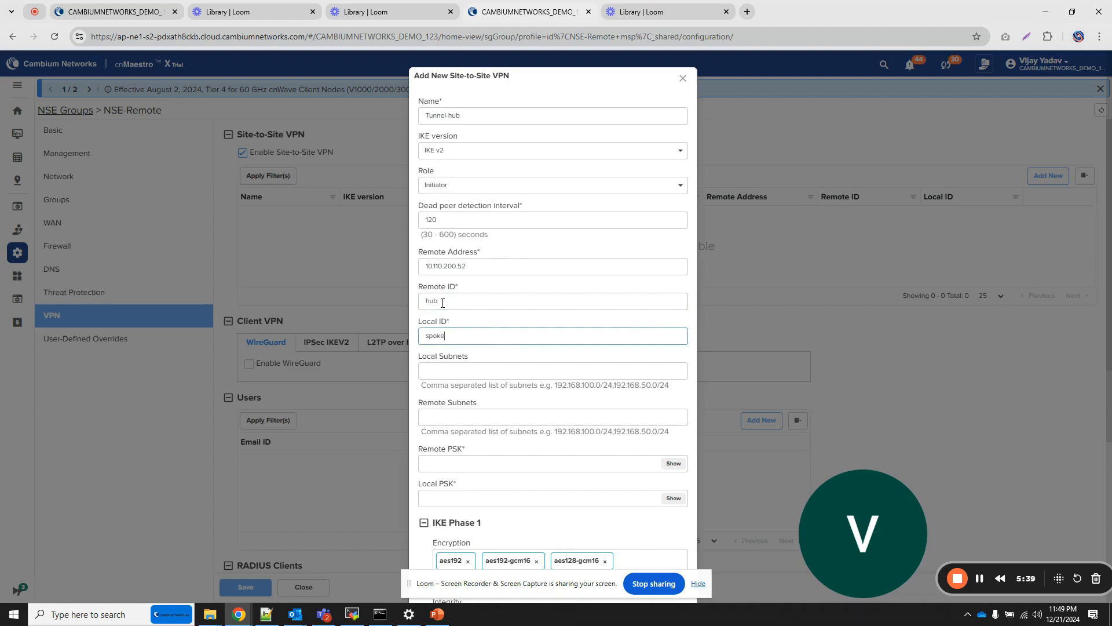
# - Copy the remote subnets 192.168.152.0/24,192.168.153.0/24 from the hub group's to-spoke tunnel into Tunnel-hub's local subnets
pyautogui.click(443, 369)
pyautogui.click(113, 11)
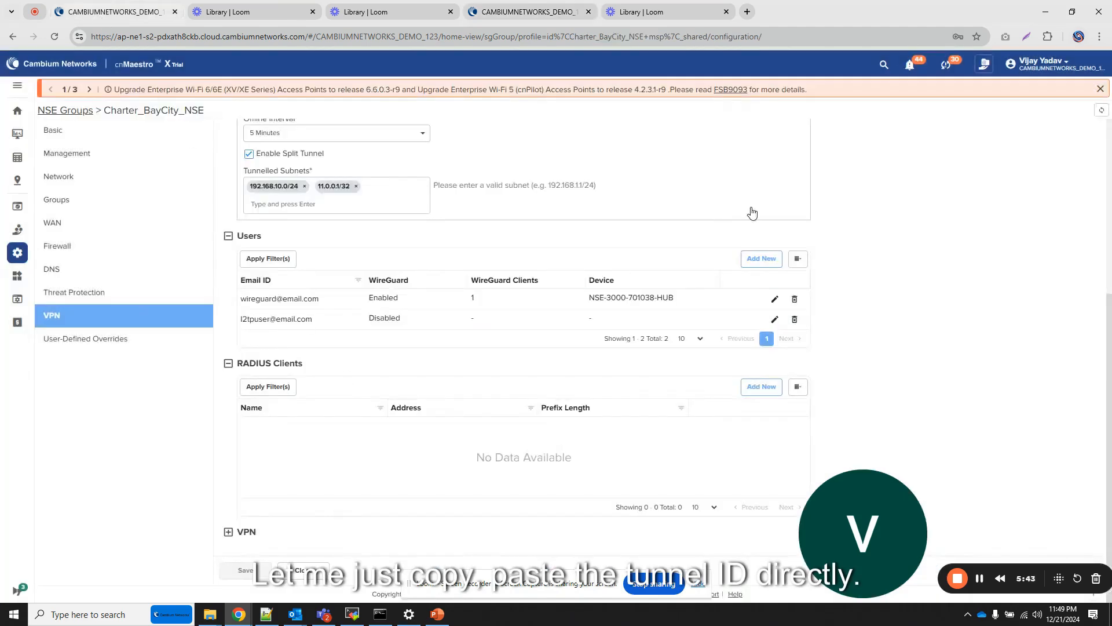
pyautogui.scroll(5, 752, 213)
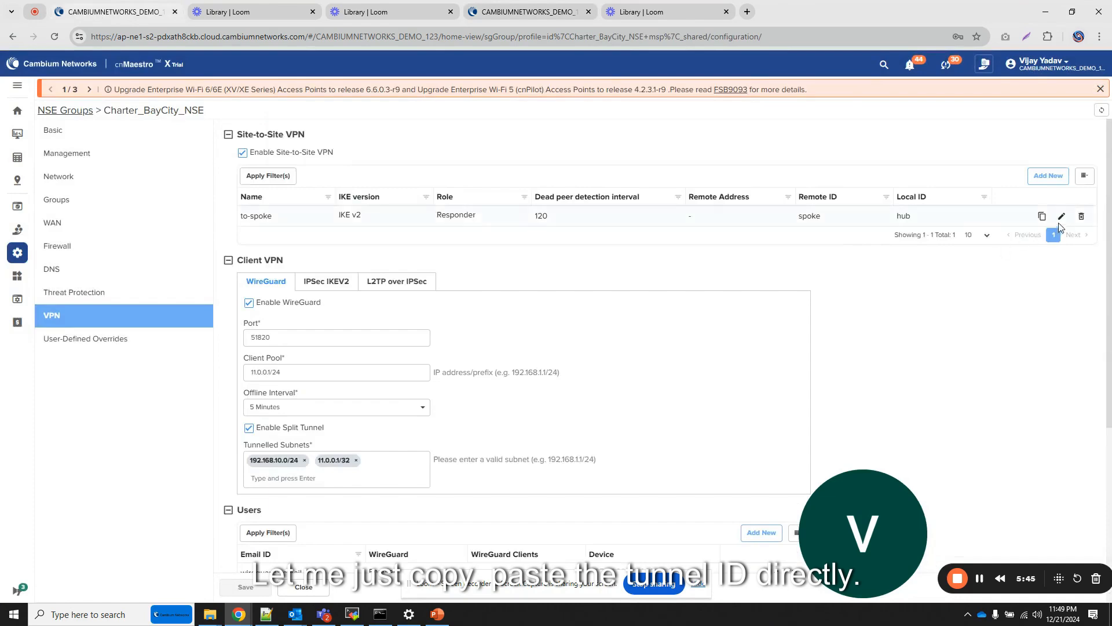
pyautogui.click(1061, 217)
pyautogui.moveTo(544, 386); pyautogui.dragTo(418, 381)
pyautogui.hotkey('ctrl', 'c')
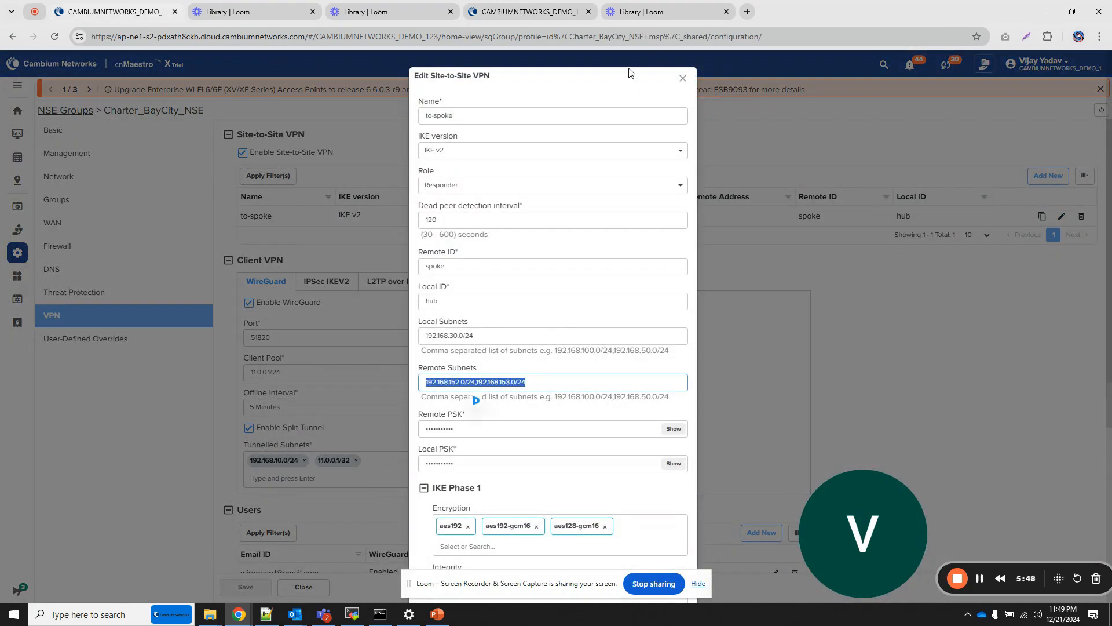
pyautogui.click(542, 12)
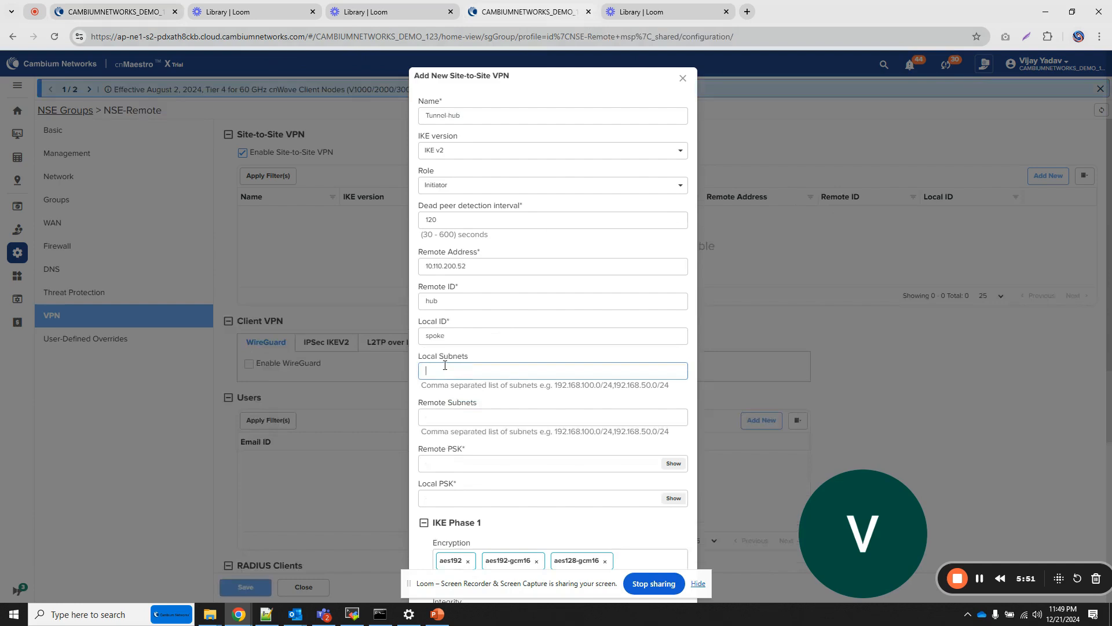
pyautogui.hotkey('ctrl', 'v')
# - Copy the local subnet 192.168.30.0/24 from the hub group's to-spoke tunnel into Tunnel-hub's remote subnets
pyautogui.click(446, 413)
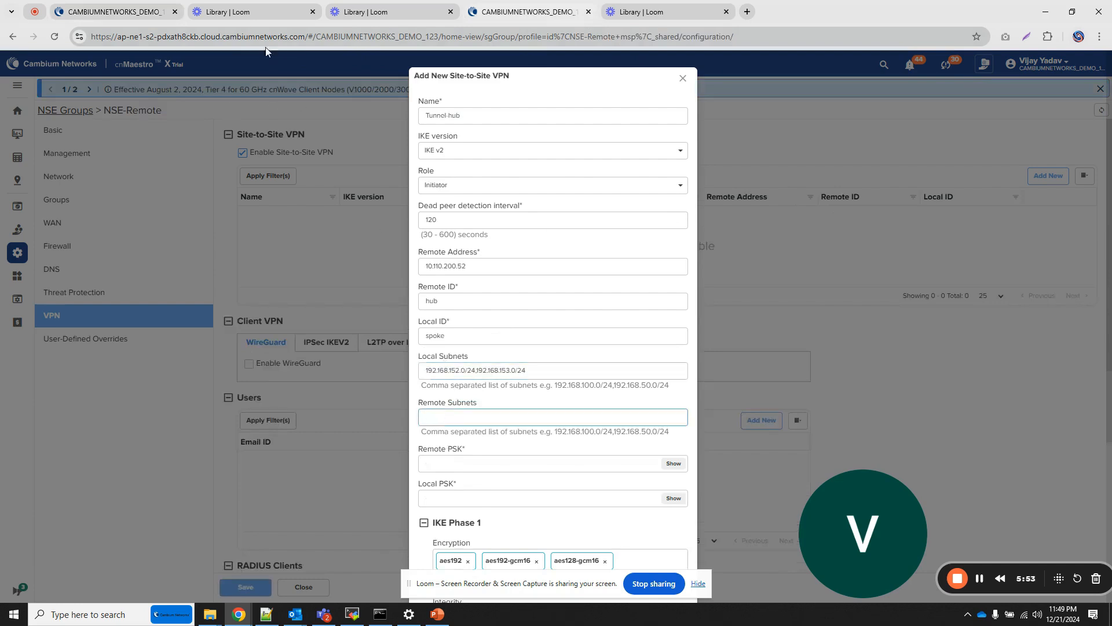
pyautogui.click(113, 11)
pyautogui.moveTo(475, 336); pyautogui.dragTo(396, 325)
pyautogui.hotkey('ctrl', 'c')
pyautogui.click(551, 14)
pyautogui.hotkey('ctrl', 'v')
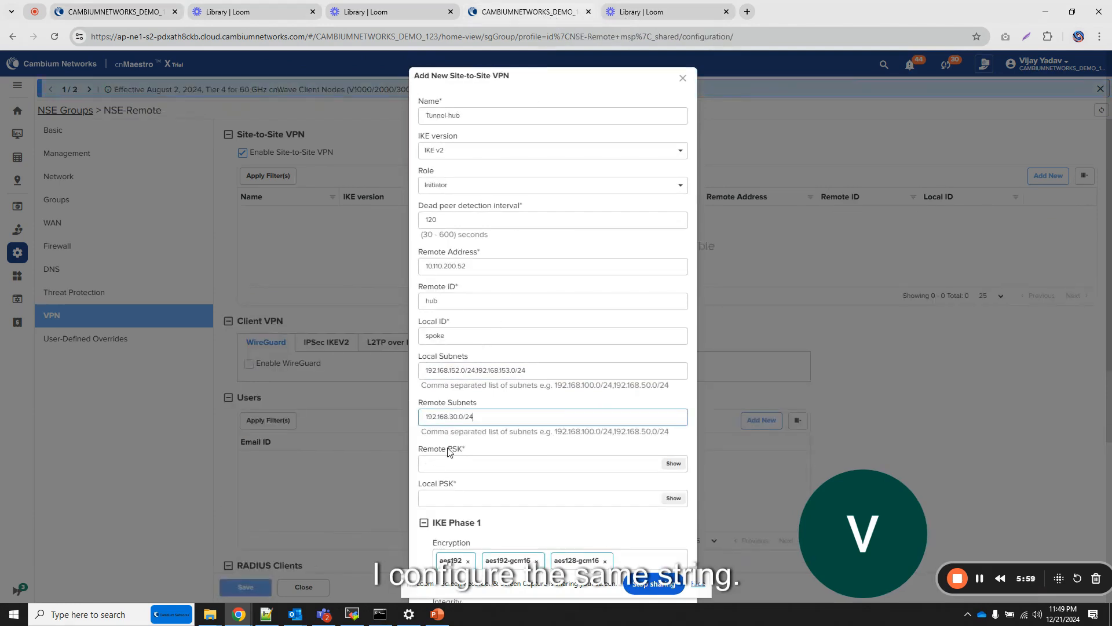
# - Enter the same pre-shared key as the tunnel's remote PSK and local PSK, and reveal both for checking
pyautogui.click(444, 465)
pyautogui.write('********')
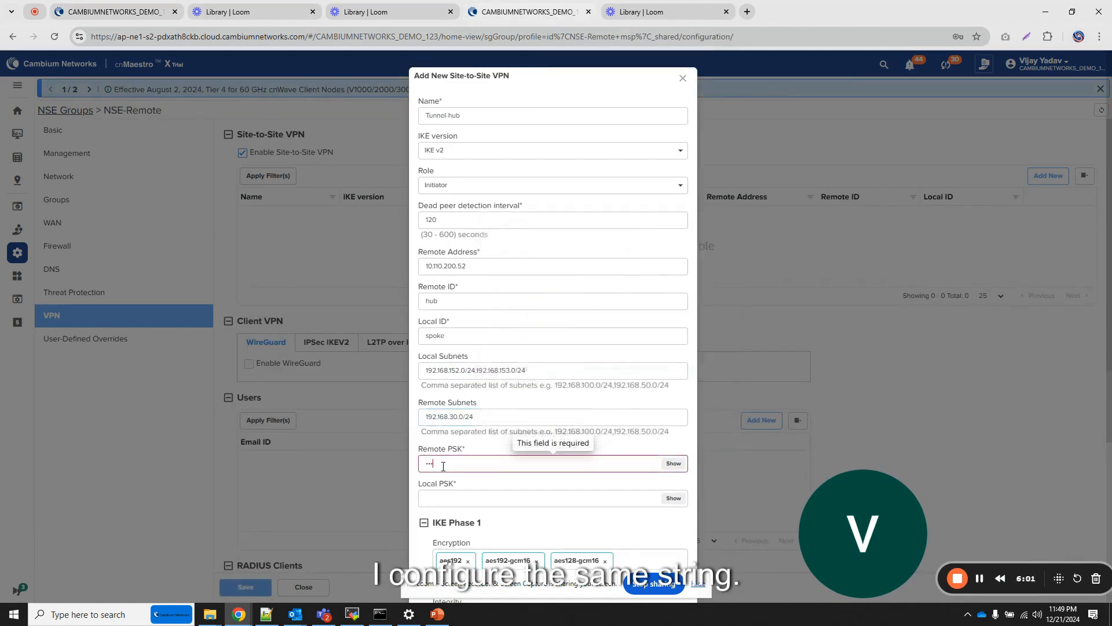
pyautogui.press('Tab')
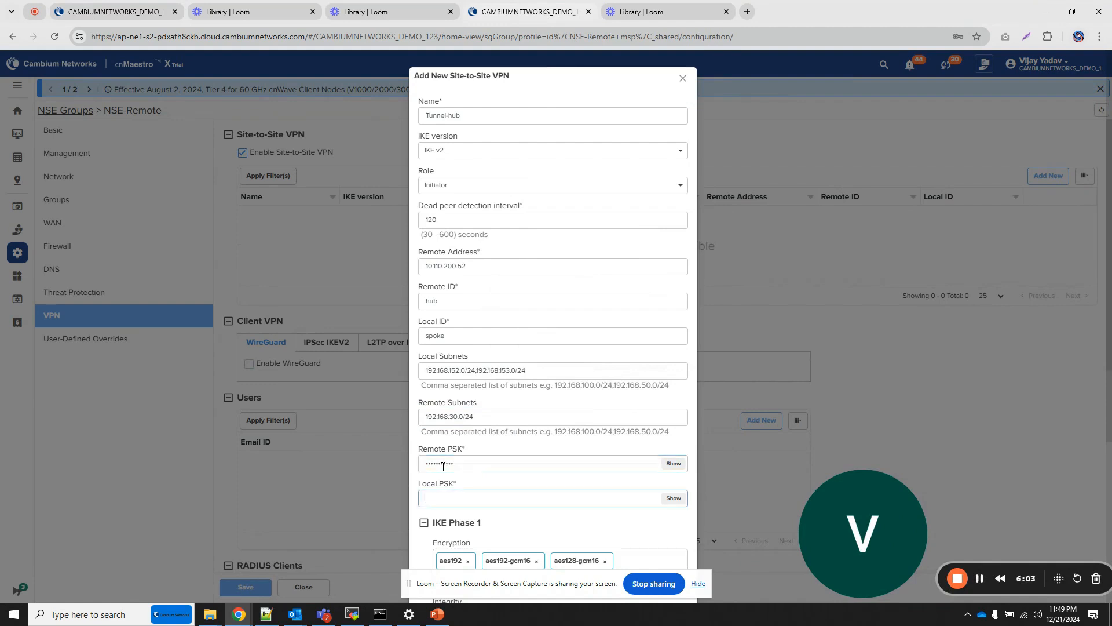
pyautogui.write('******')
pyautogui.click(673, 463)
pyautogui.click(673, 499)
# - Keep the default IKE Phase 1 and Phase 2 settings, collapse both sections, and add Tunnel-hub to the NSE-Remote group
pyautogui.scroll(-7, 695, 486)
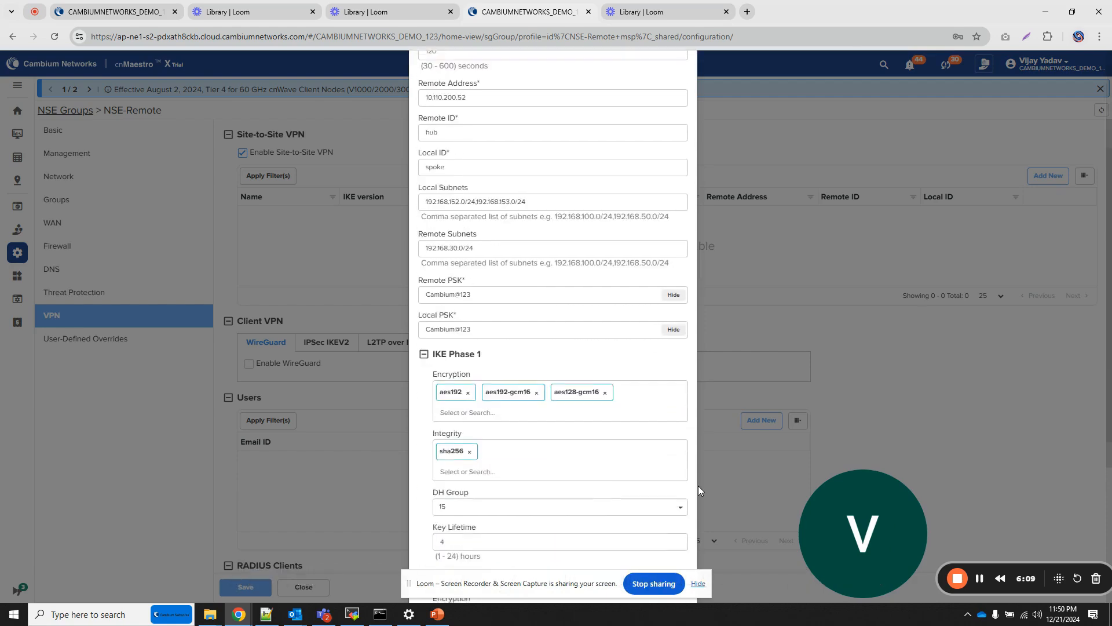
pyautogui.click(424, 121)
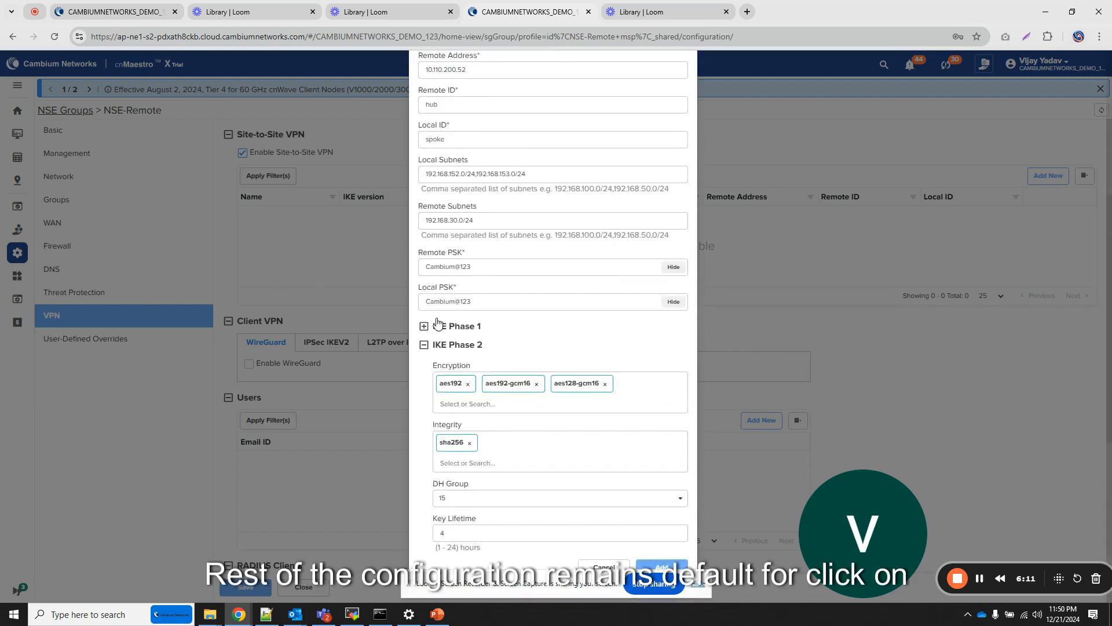
pyautogui.scroll(3, 459, 381)
pyautogui.scroll(1, 460, 381)
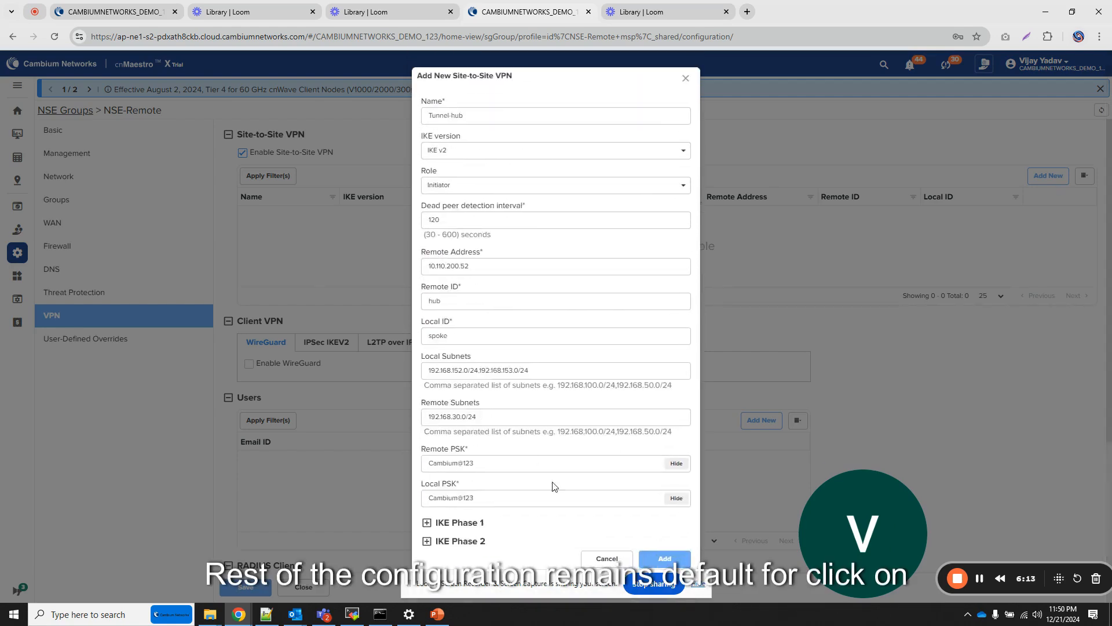
pyautogui.click(666, 558)
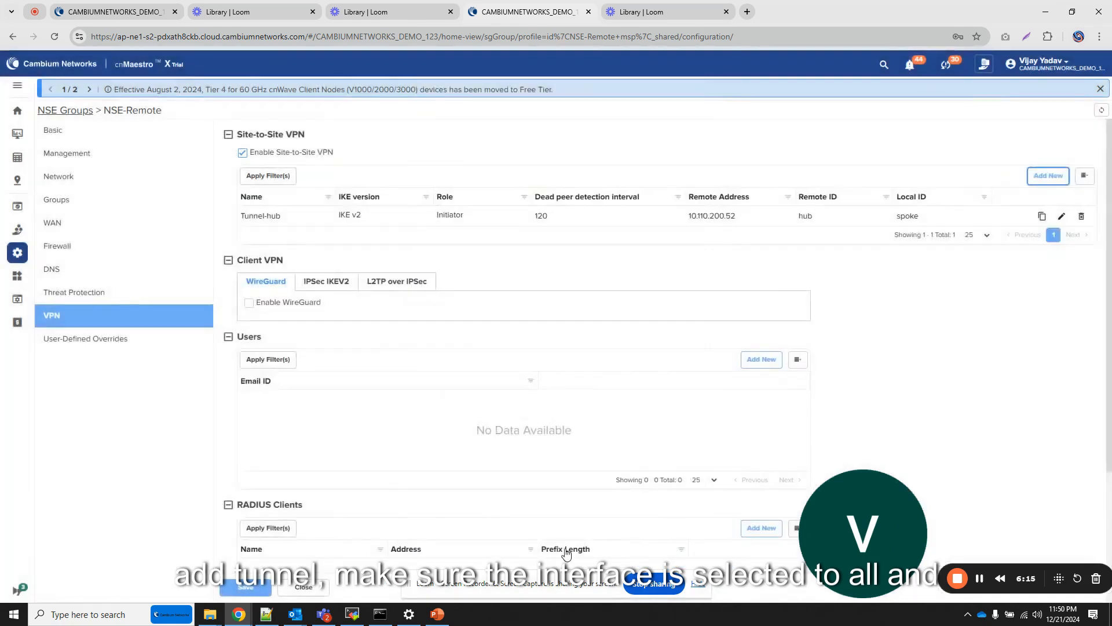
# - Keep the VPN server interface set to All and save the spoke's NSE-Remote group
pyautogui.scroll(-4, 293, 505)
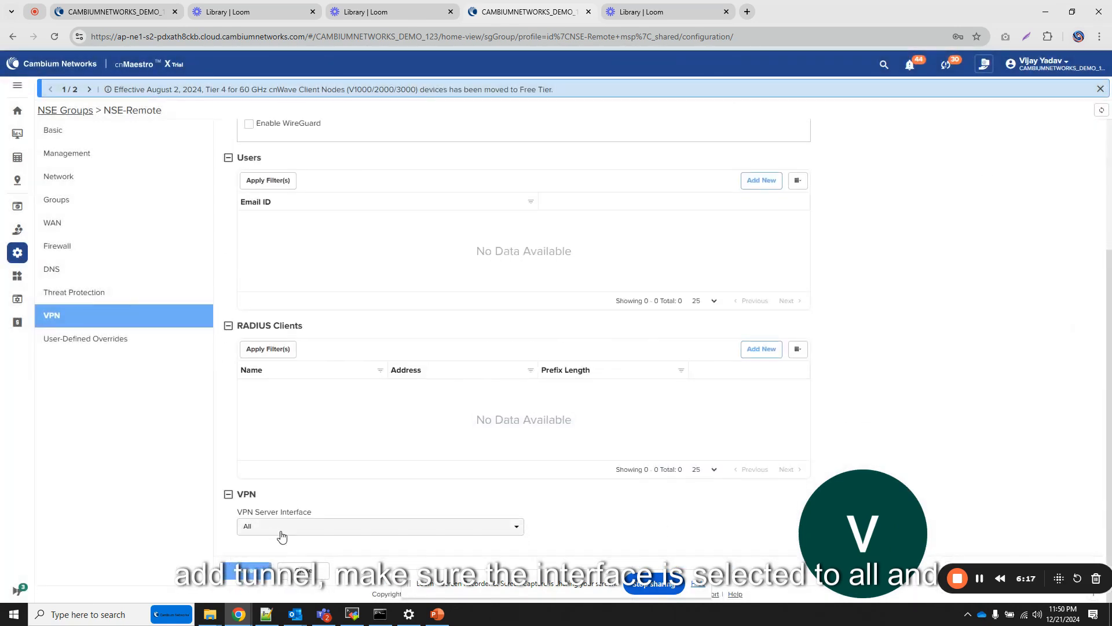
pyautogui.click(249, 572)
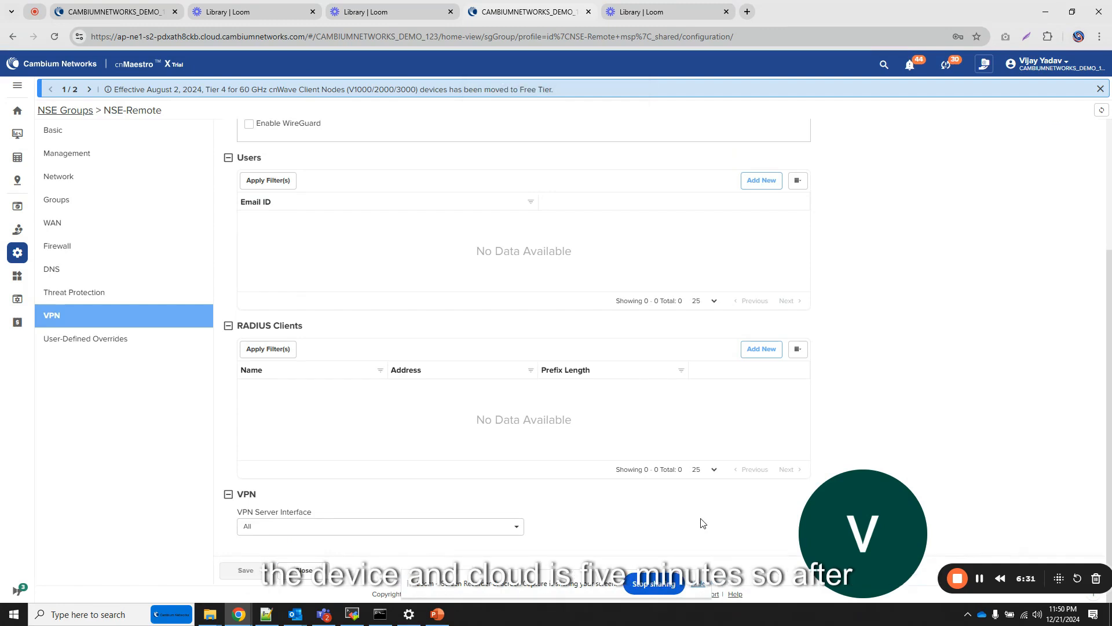
pyautogui.click(981, 580)
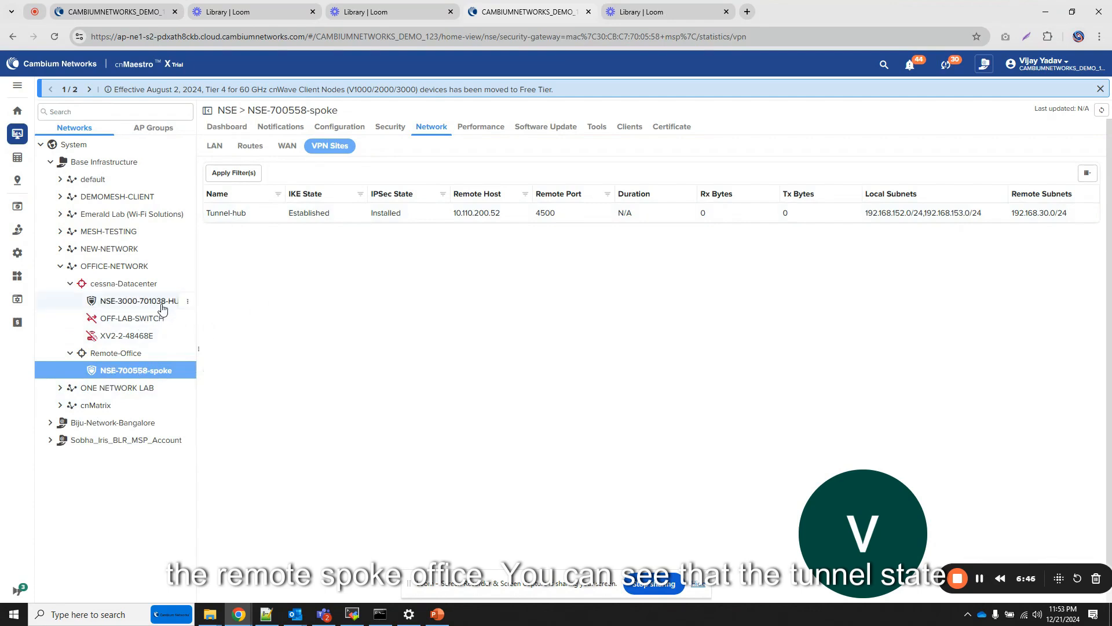
# - Examine Tunnel-hub's IKE and IPSec states, remote host, remote port and subnets in the spoke NSE's VPN site statistics
pyautogui.moveTo(177, 307)
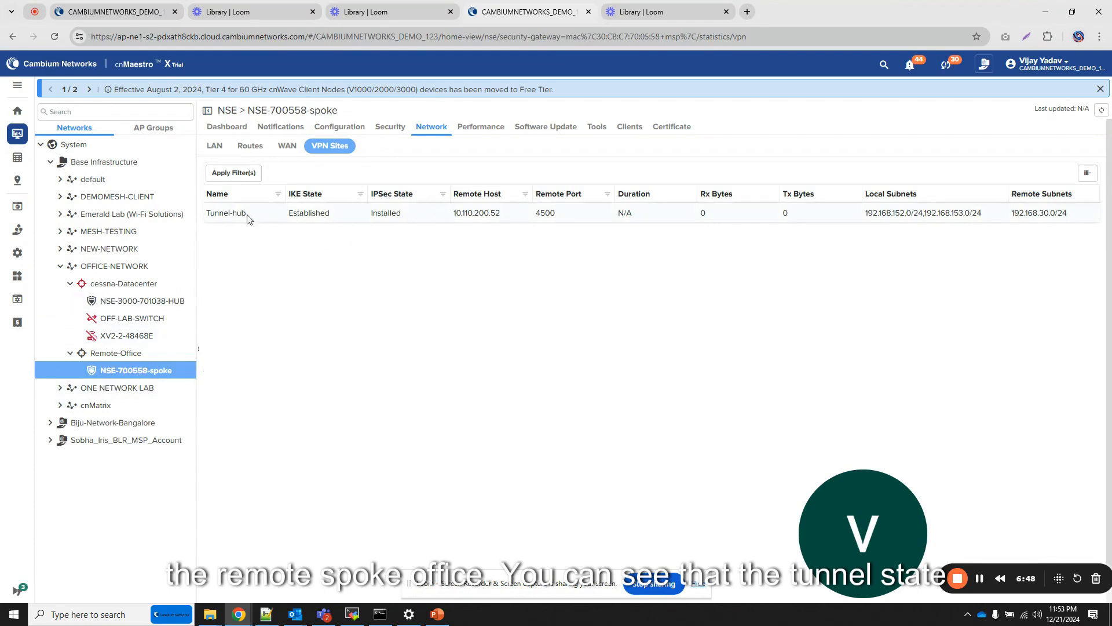
pyautogui.moveTo(290, 214); pyautogui.dragTo(417, 220)
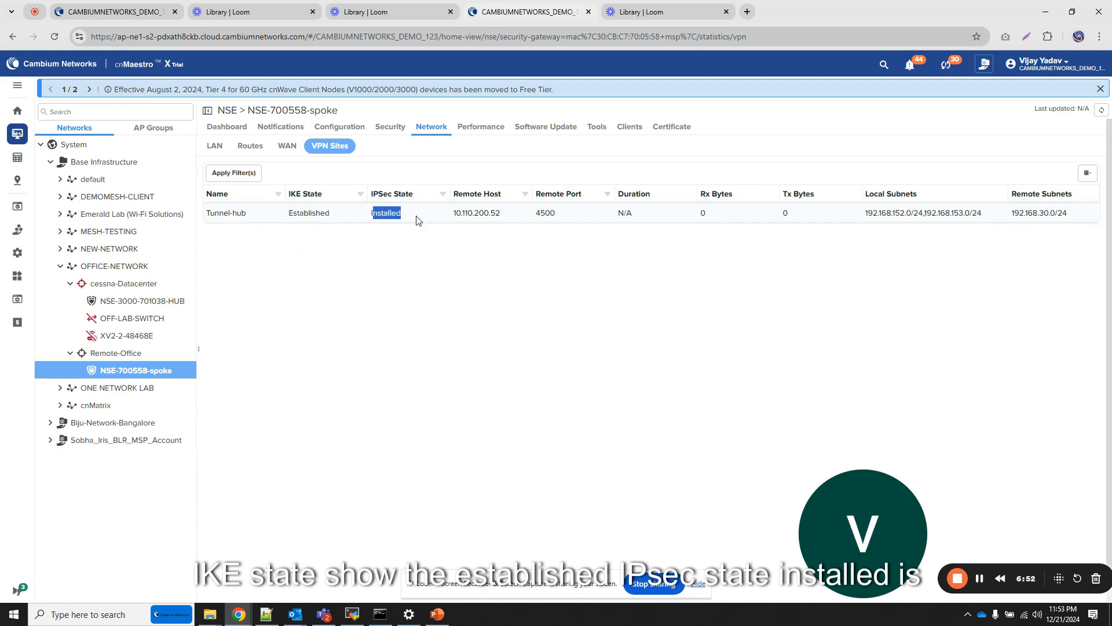
pyautogui.doubleClick(500, 215)
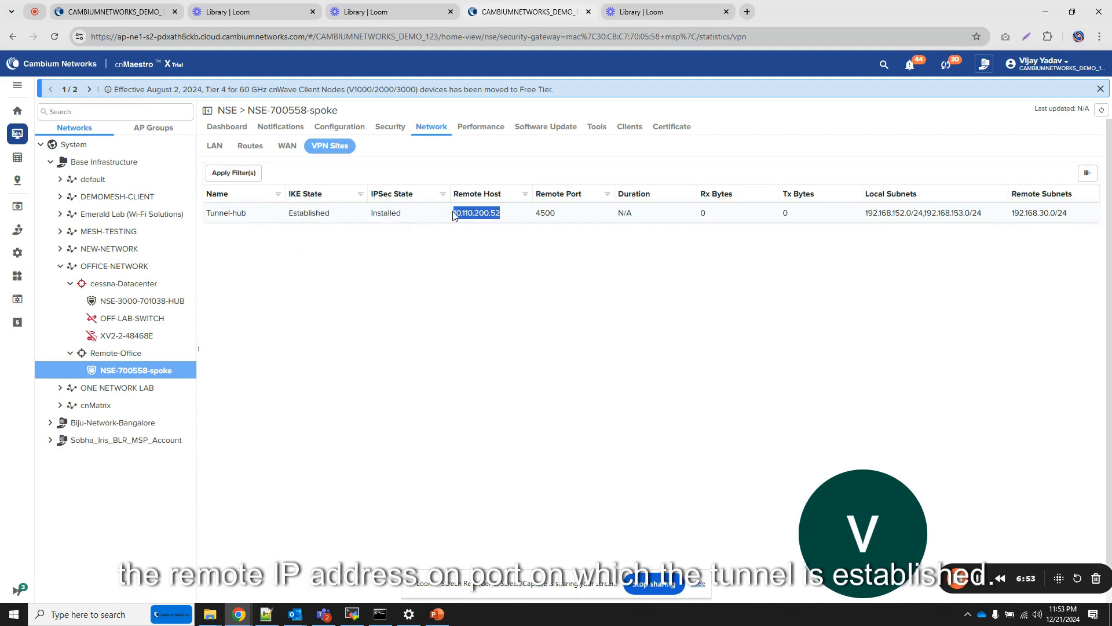
pyautogui.doubleClick(561, 216)
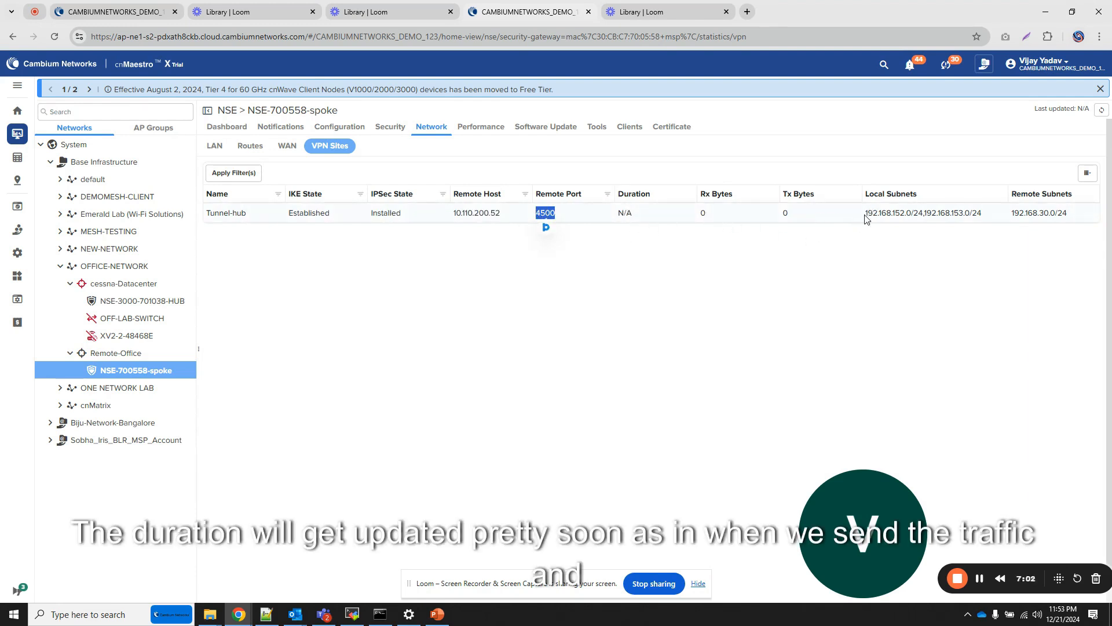
pyautogui.moveTo(865, 219); pyautogui.dragTo(1075, 220)
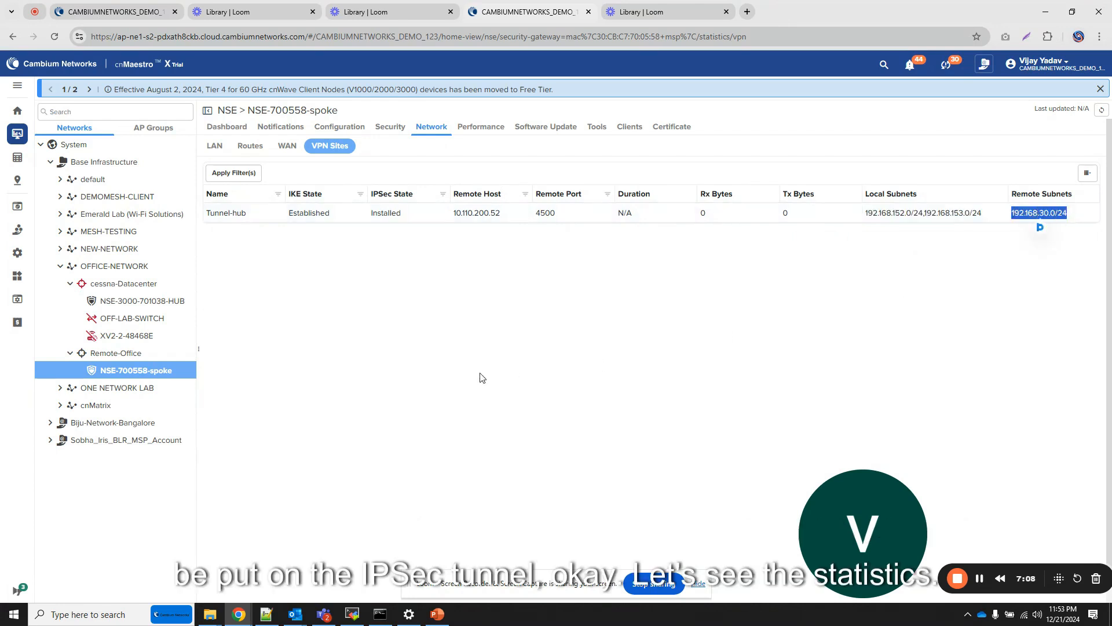
pyautogui.click(164, 300)
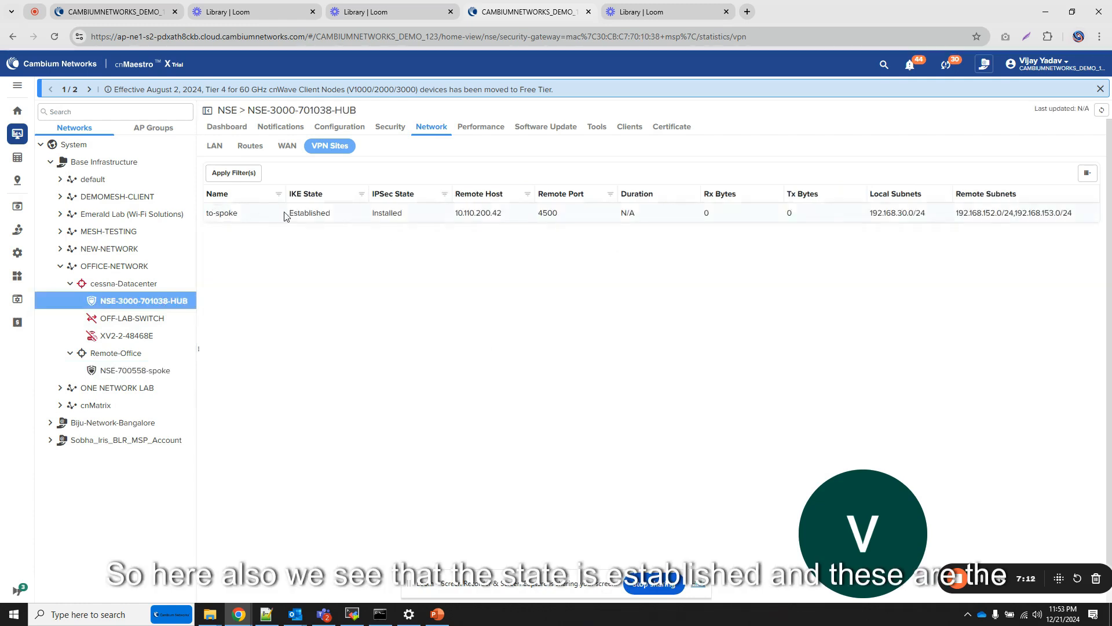
pyautogui.moveTo(289, 213); pyautogui.dragTo(331, 213)
pyautogui.moveTo(869, 213); pyautogui.dragTo(1079, 220)
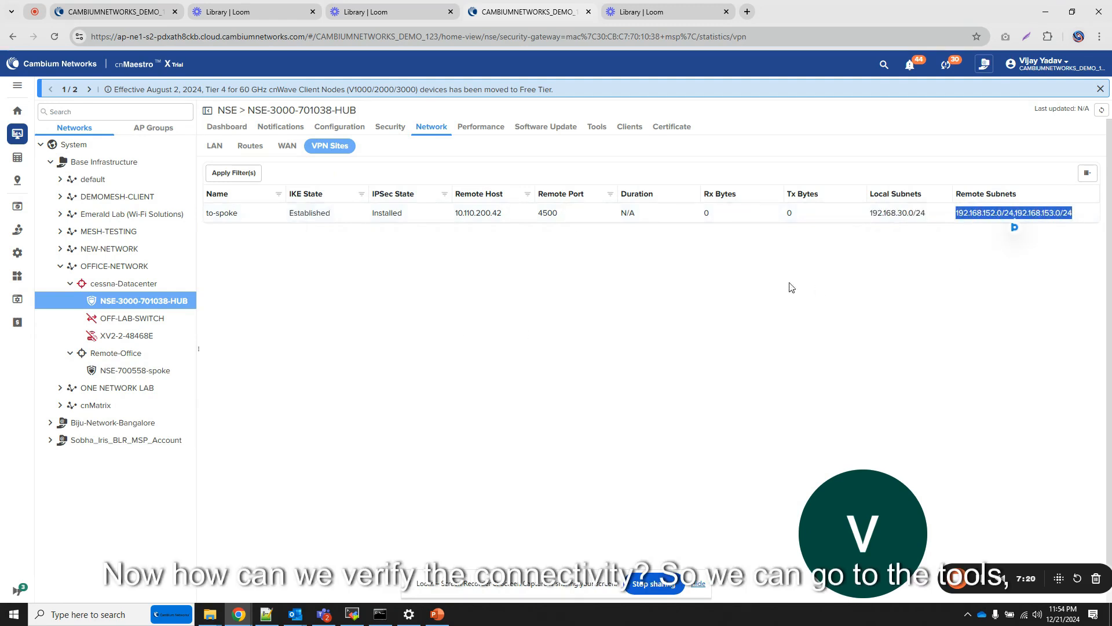
# - Test tunnel connectivity by running ping 192.168.152.1 in the hub NSE's Remote CLI
pyautogui.click(597, 128)
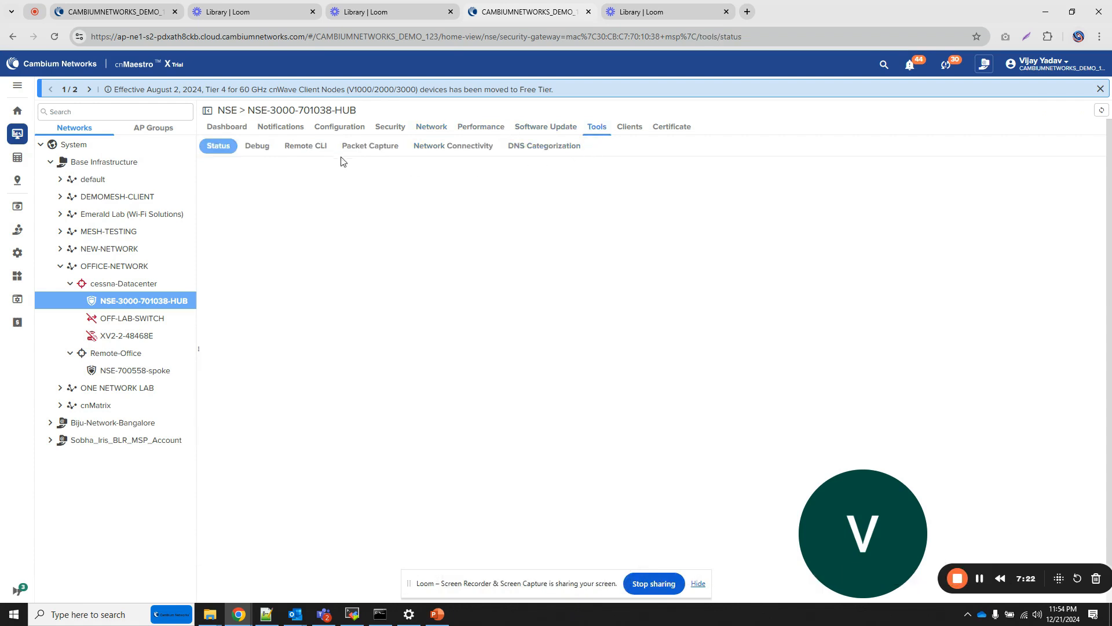
pyautogui.click(306, 147)
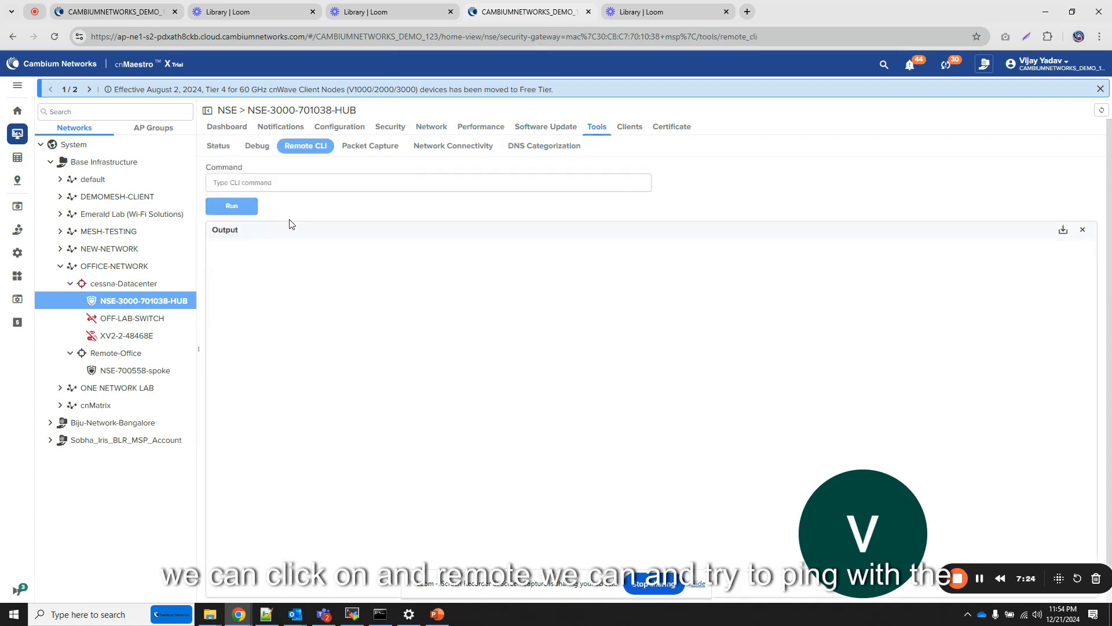
pyautogui.click(279, 184)
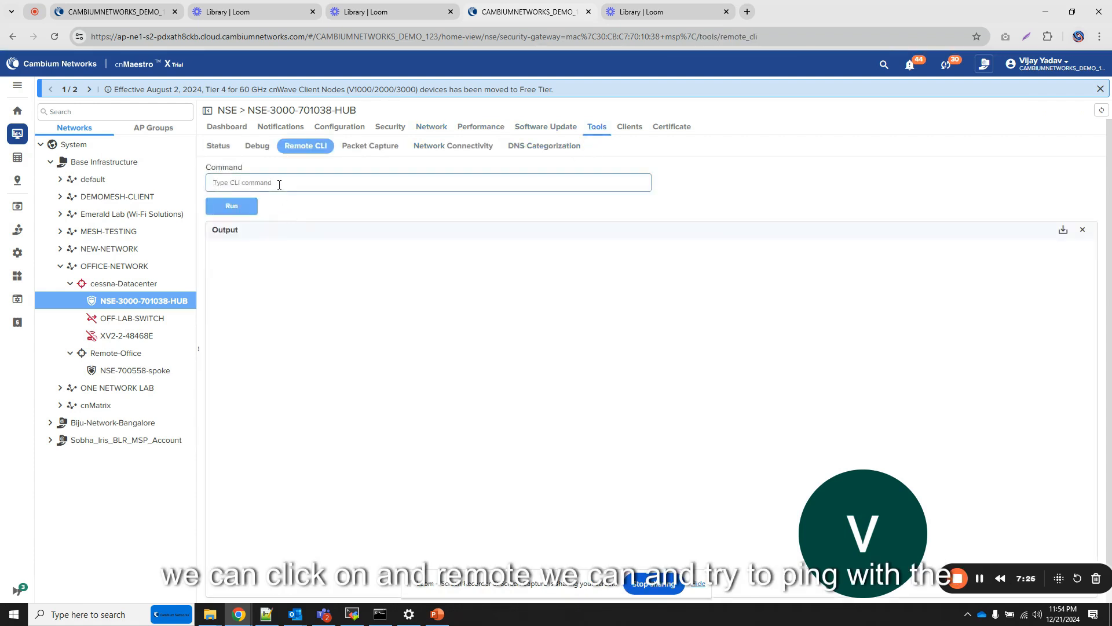
pyautogui.write('ping 192.16')
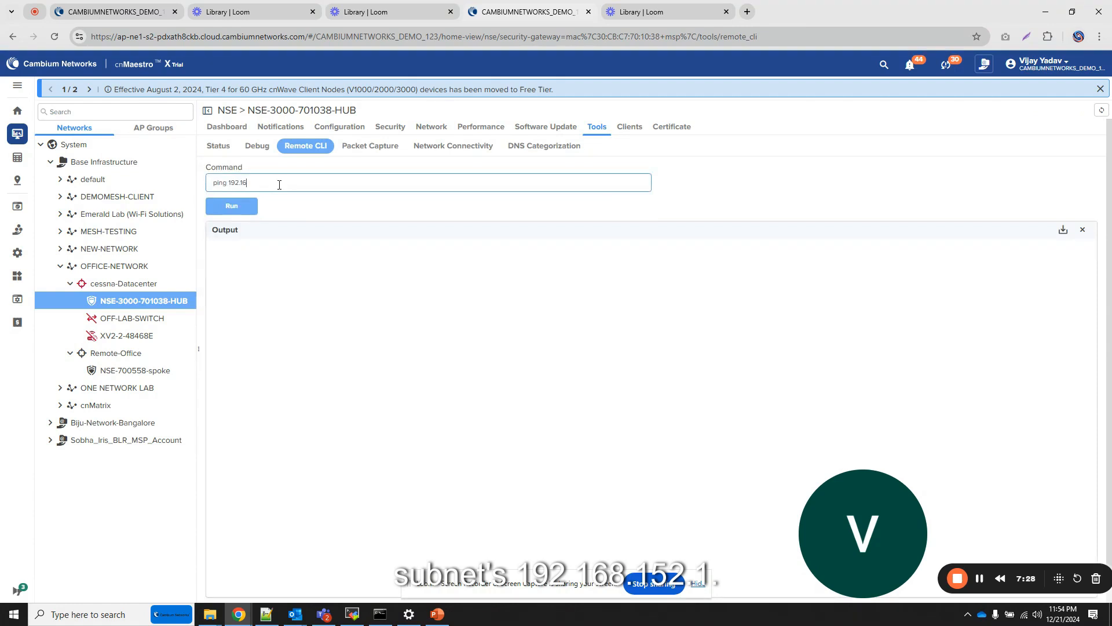
pyautogui.write('8.152.1')
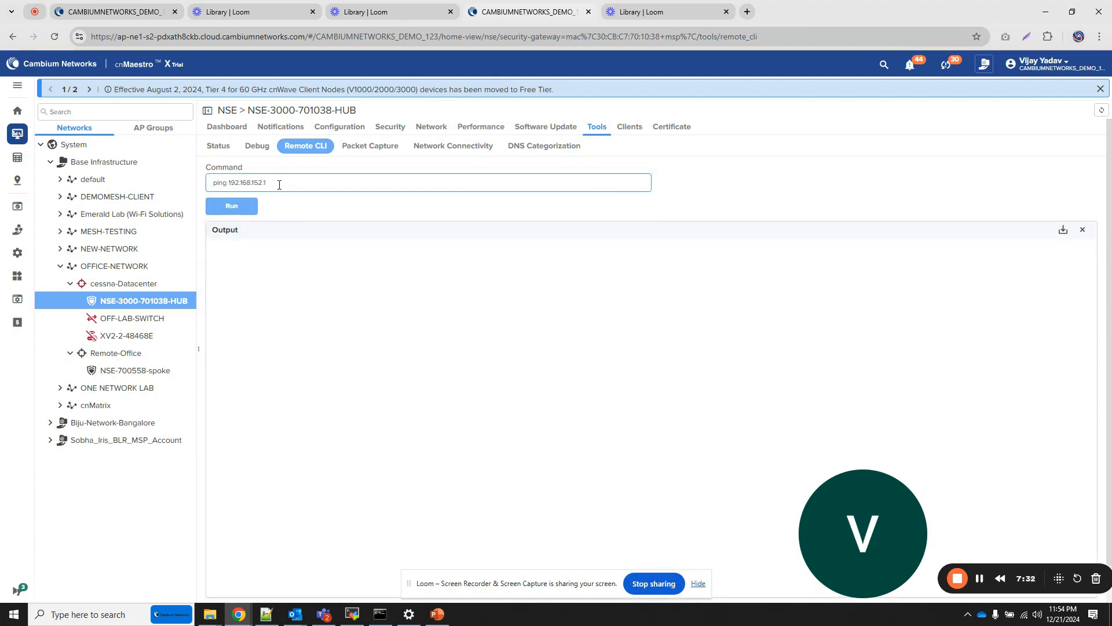
pyautogui.moveTo(279, 184); pyautogui.dragTo(190, 183)
pyautogui.hotkey('ctrl', 'c')
pyautogui.click(244, 210)
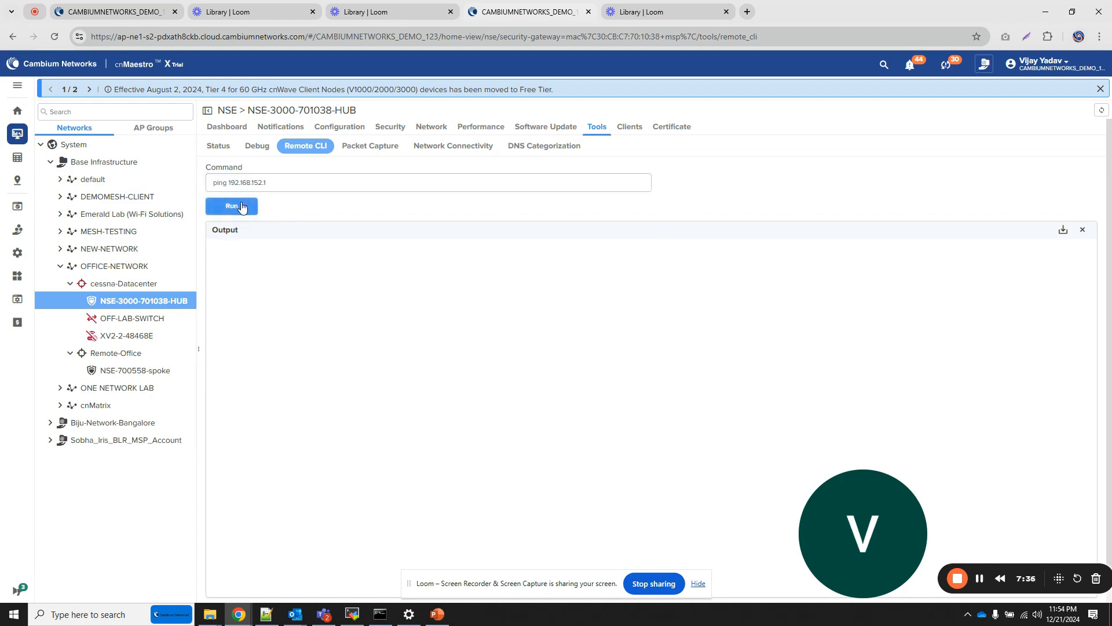
pyautogui.click(242, 208)
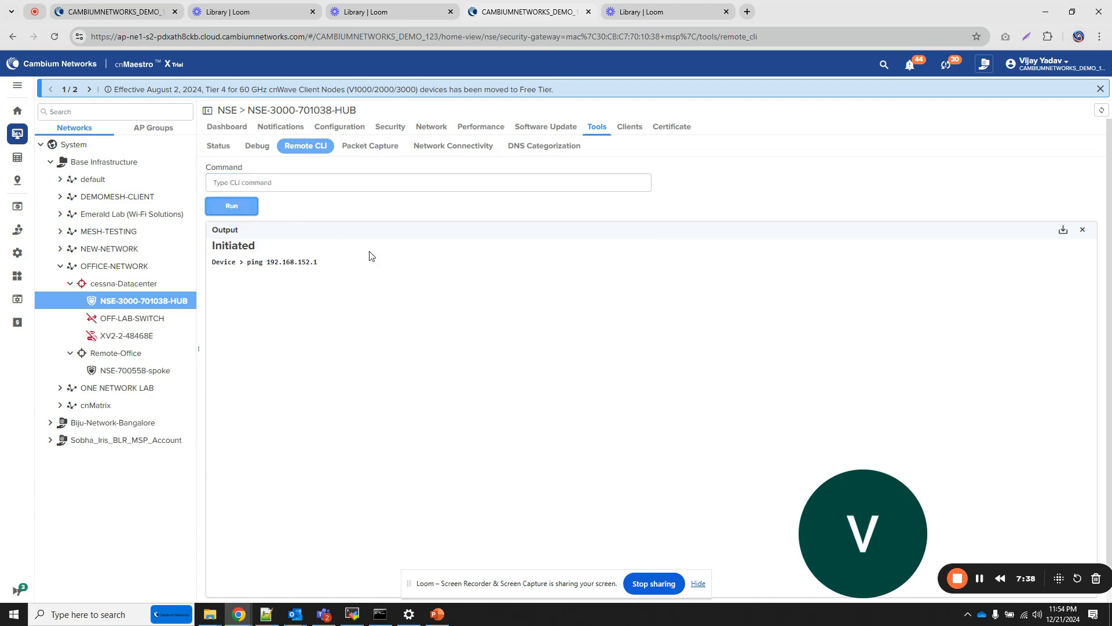
pyautogui.click(285, 183)
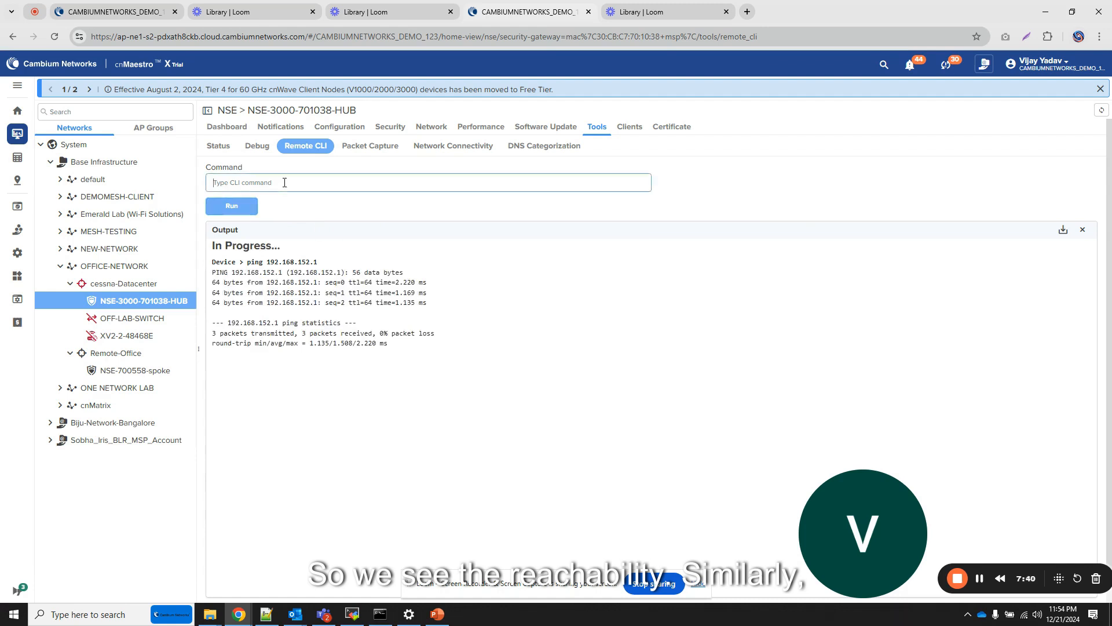
# - Test reachability of the spoke's second subnet by running ping 192.168.153.1 in the hub NSE's Remote CLI
pyautogui.hotkey('ctrl', 'v')
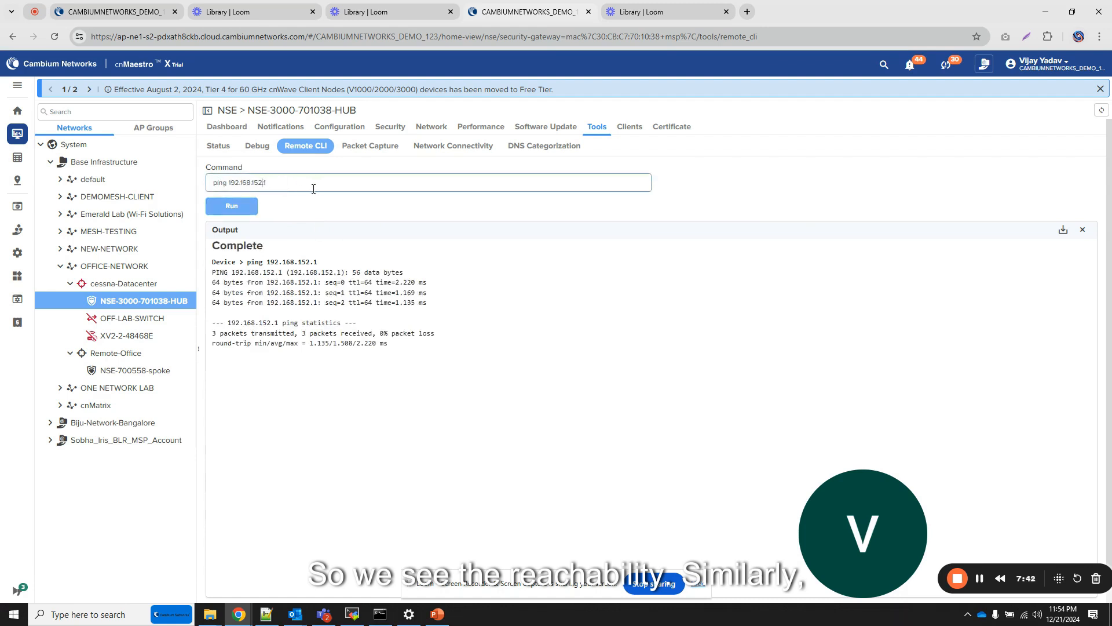
pyautogui.press('BackSpace')
pyautogui.press('Return')
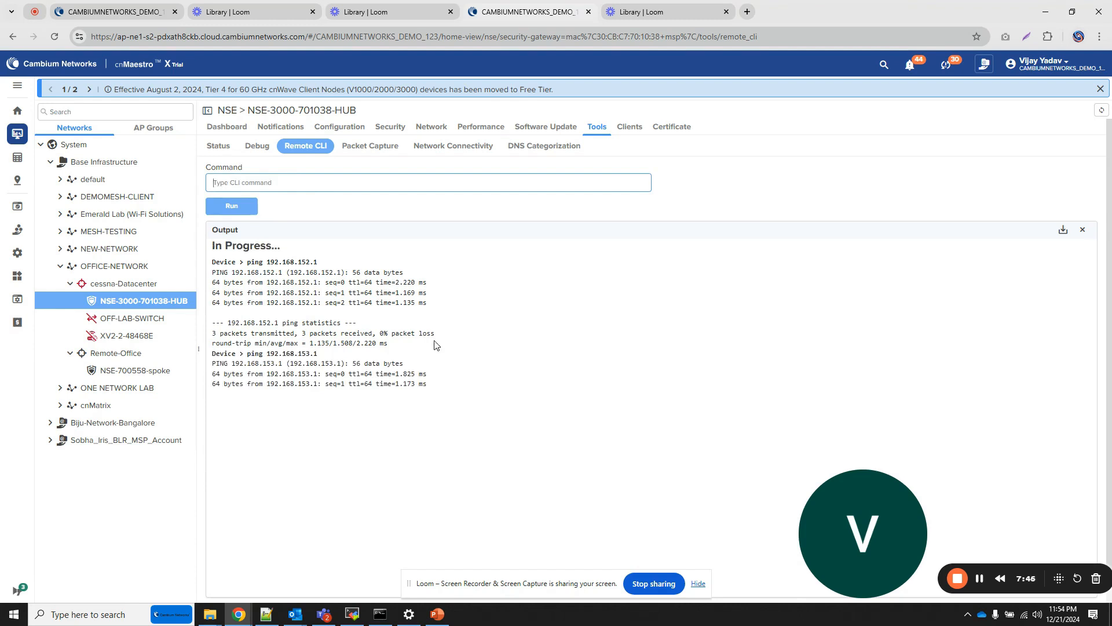
# - Run ping 192.168.30.1 in the Remote CLI of NSE-700558-spoke to test reachability of the hub's subnet
pyautogui.click(148, 375)
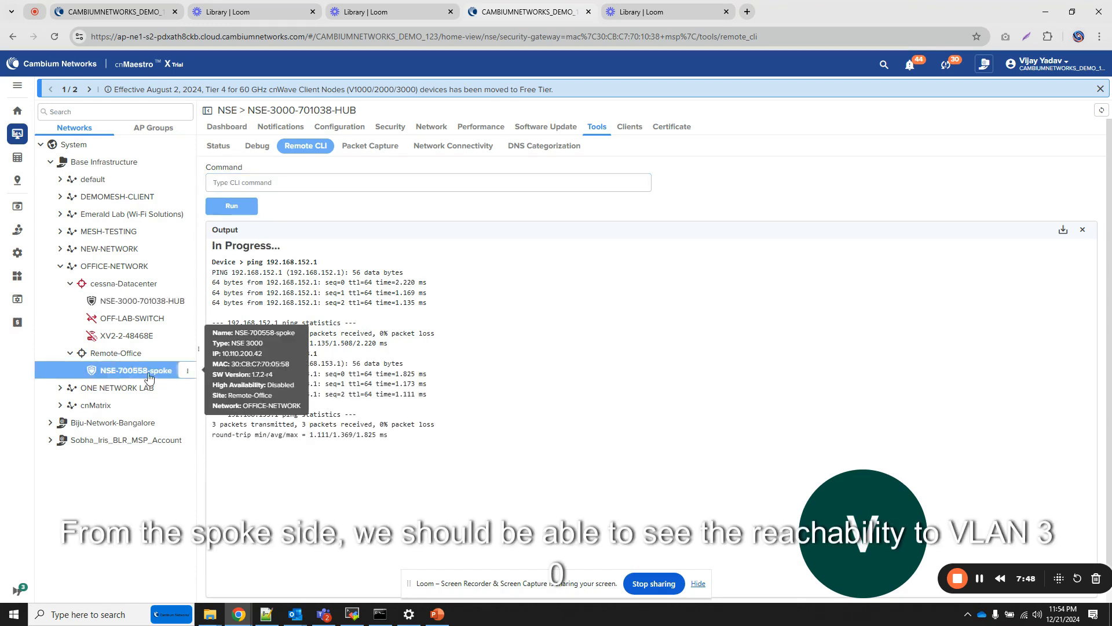
pyautogui.click(278, 182)
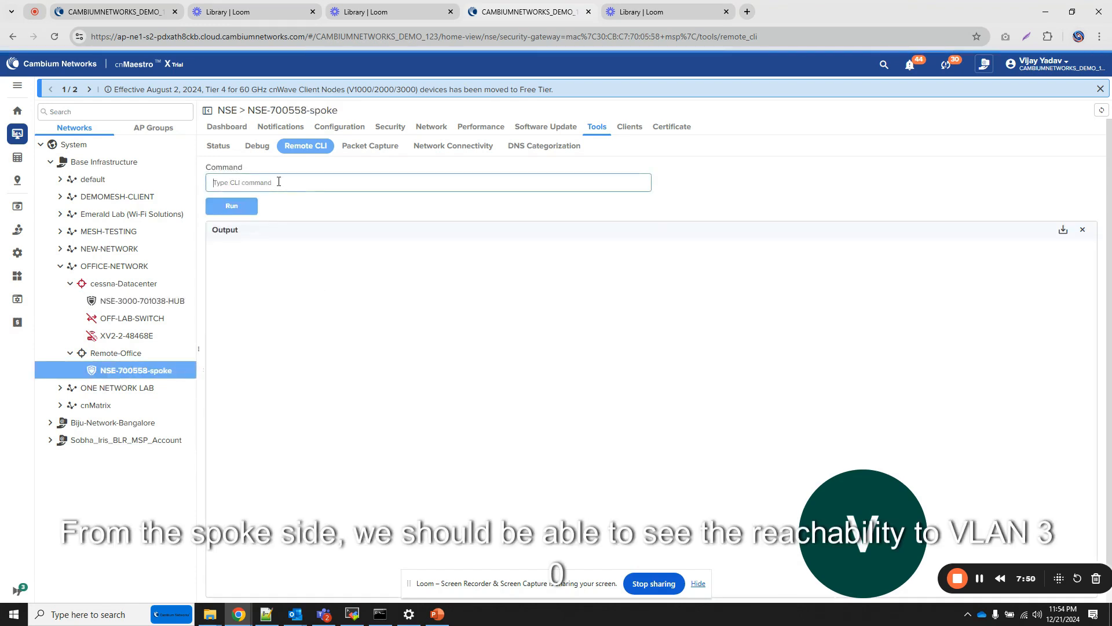
pyautogui.hotkey('ctrl', 'v')
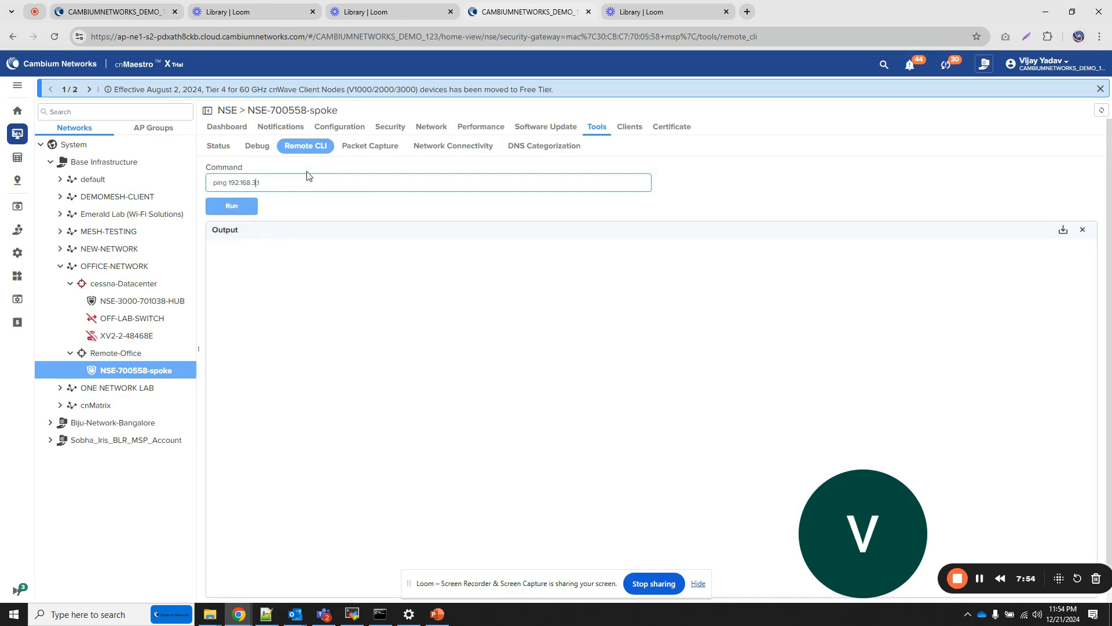
pyautogui.click(240, 206)
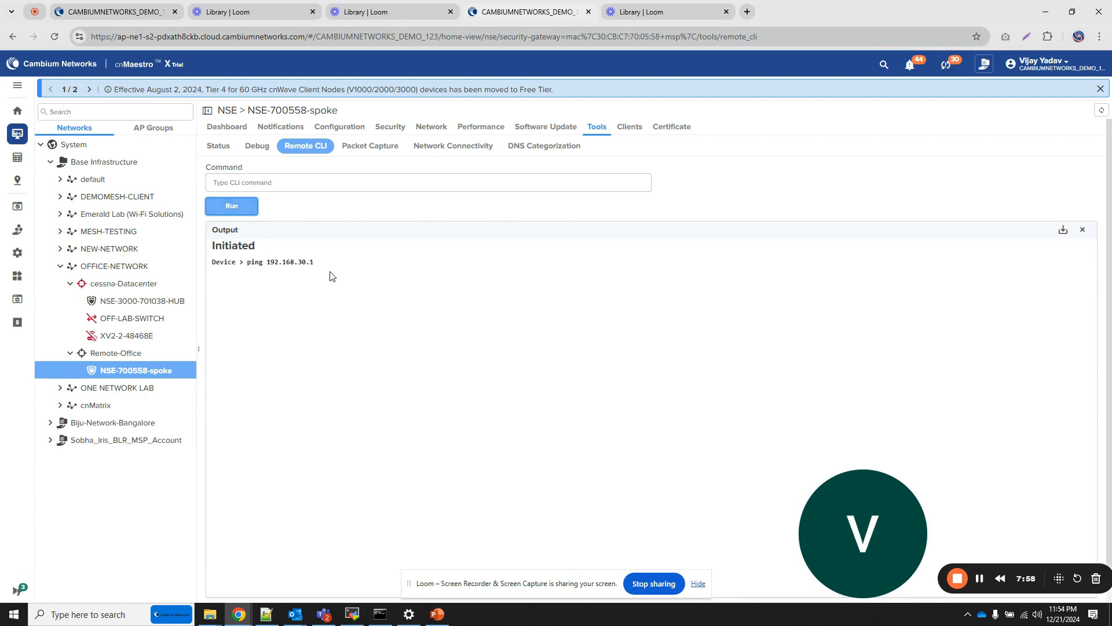
# - Check the tunnel's Rx and Tx byte counters in the VPN site statistics of the spoke NSE and the hub NSE
pyautogui.click(438, 128)
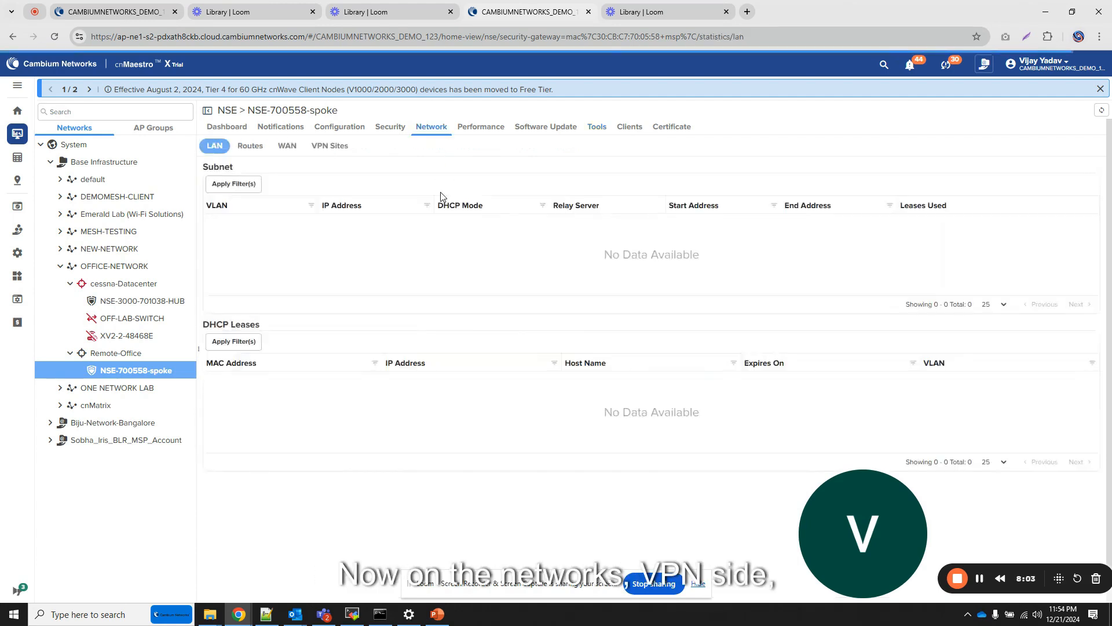
pyautogui.click(330, 146)
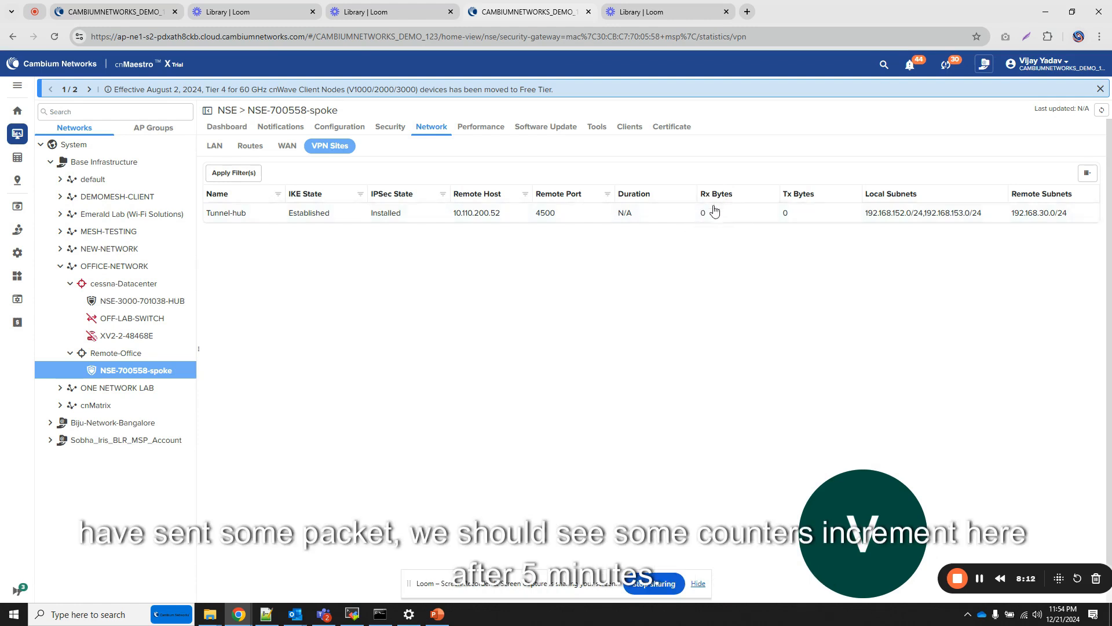
pyautogui.click(154, 307)
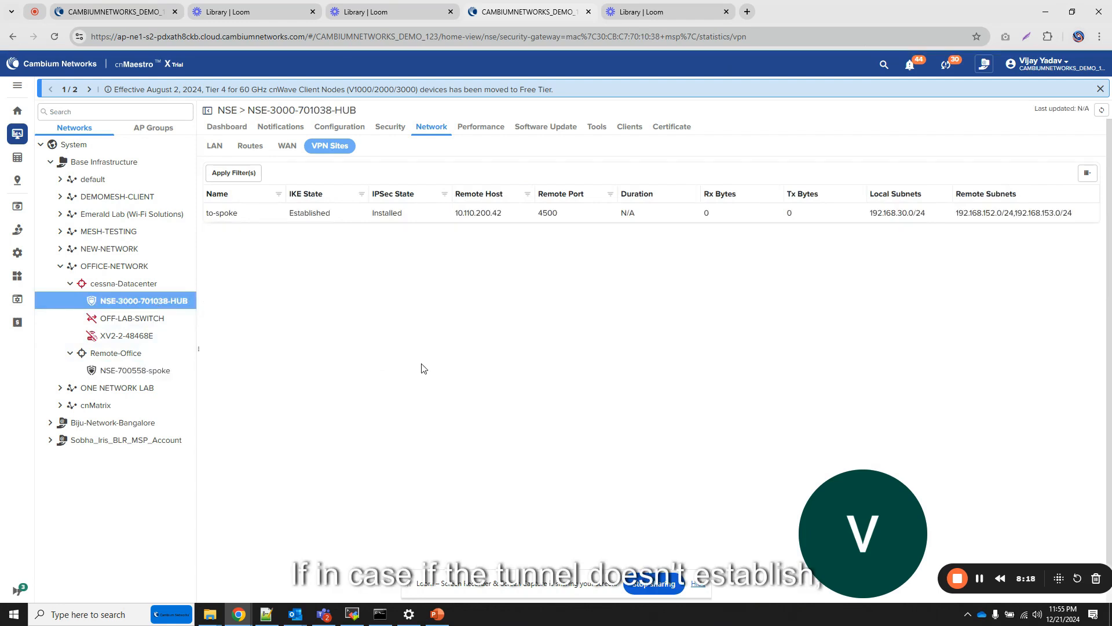
pyautogui.click(600, 132)
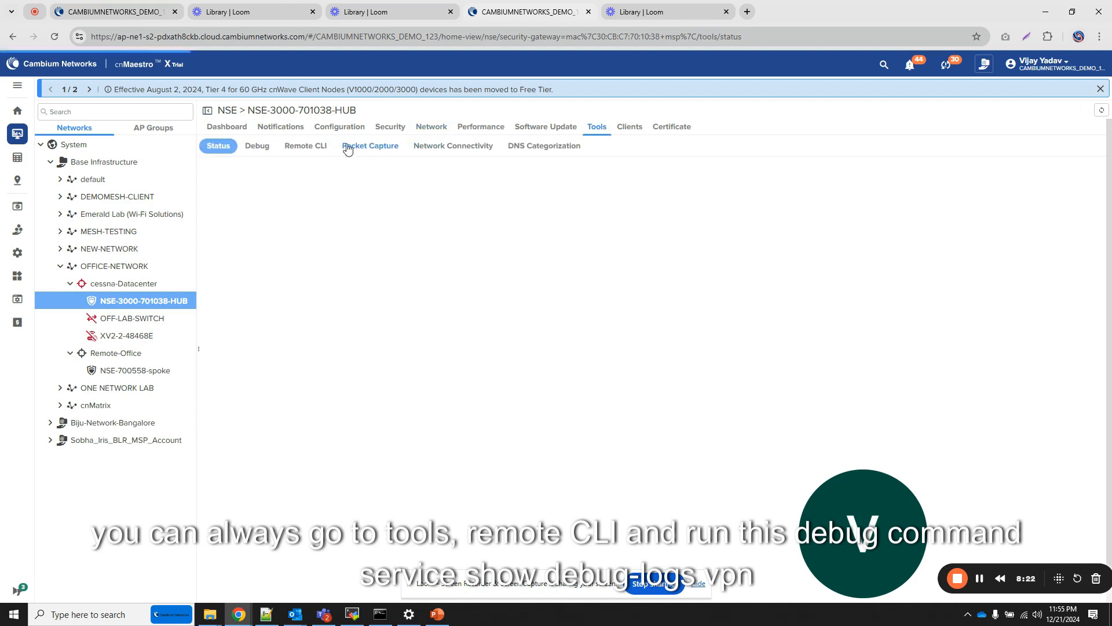
pyautogui.click(312, 145)
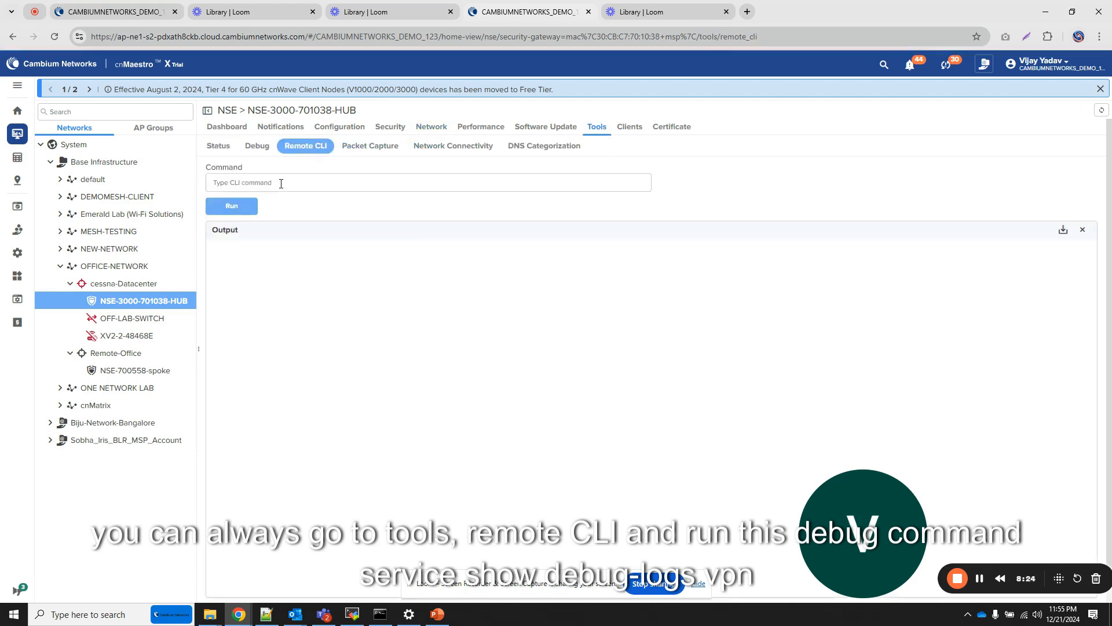
pyautogui.click(281, 183)
pyautogui.write('service')
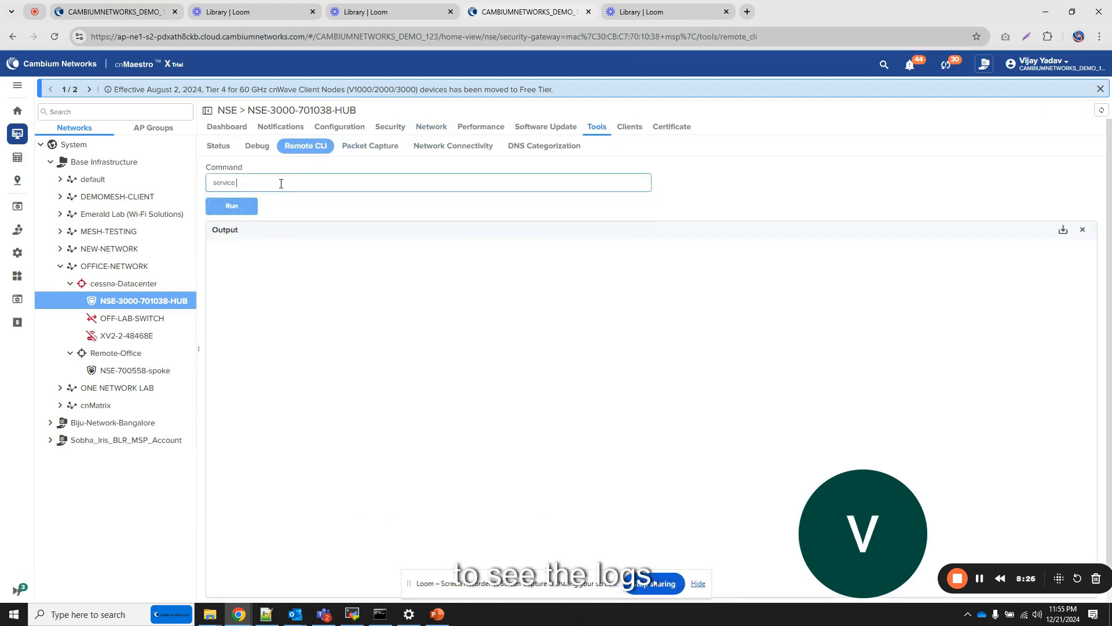
pyautogui.write('show debug')
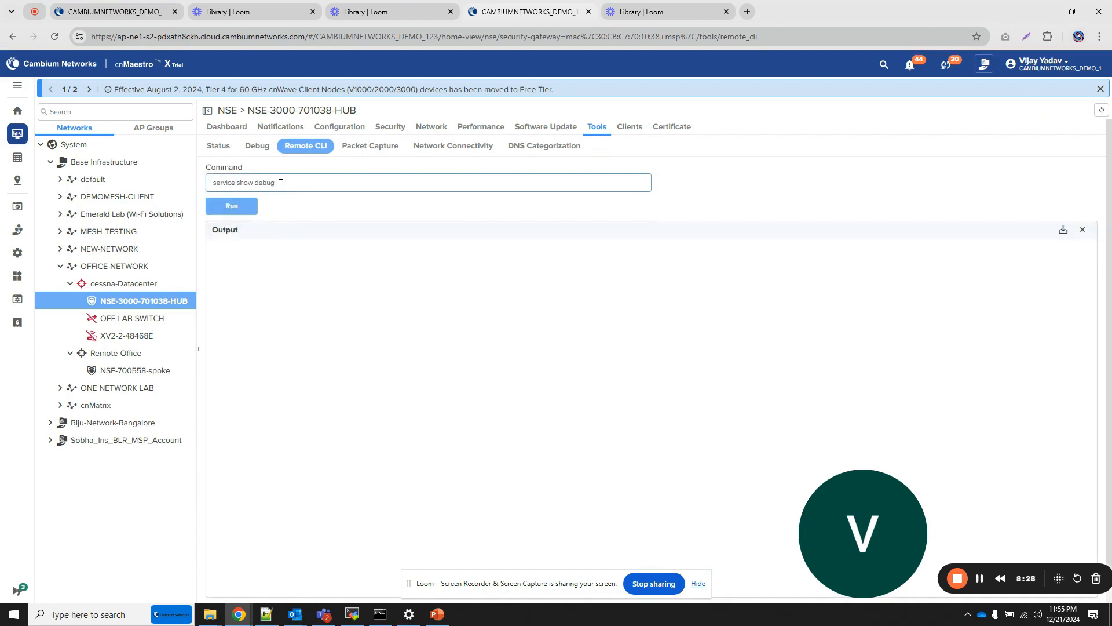
pyautogui.write(' logs vpn')
pyautogui.press('Return')
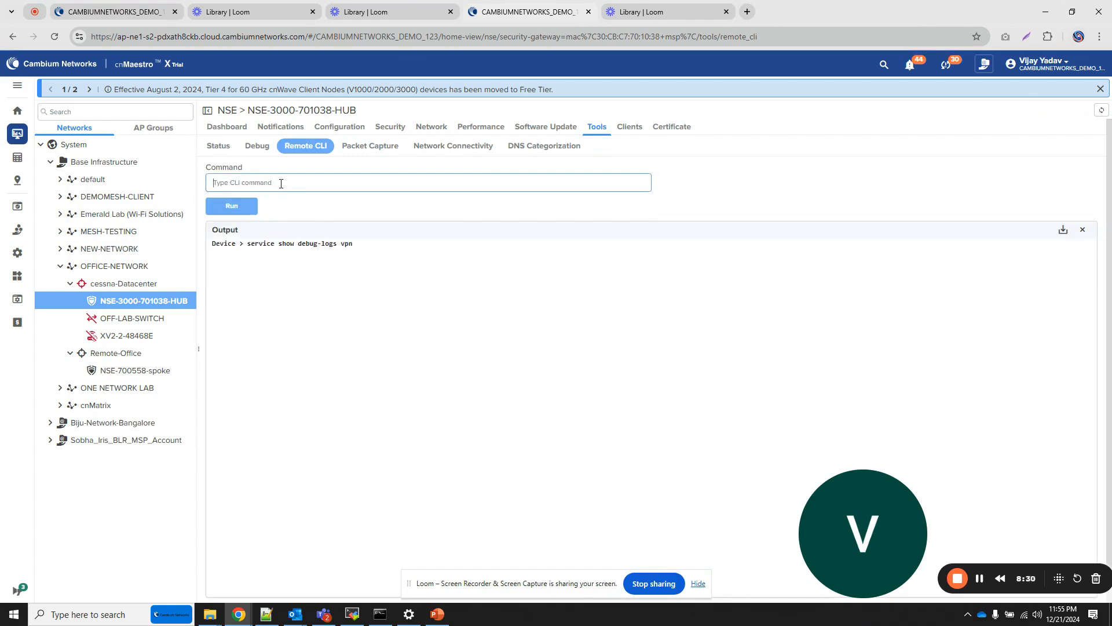
# - Look through the VPN debug log output and highlight the to-spoke CHILD_SA entry with its SPIs and subnets
pyautogui.scroll(-20, 441, 336)
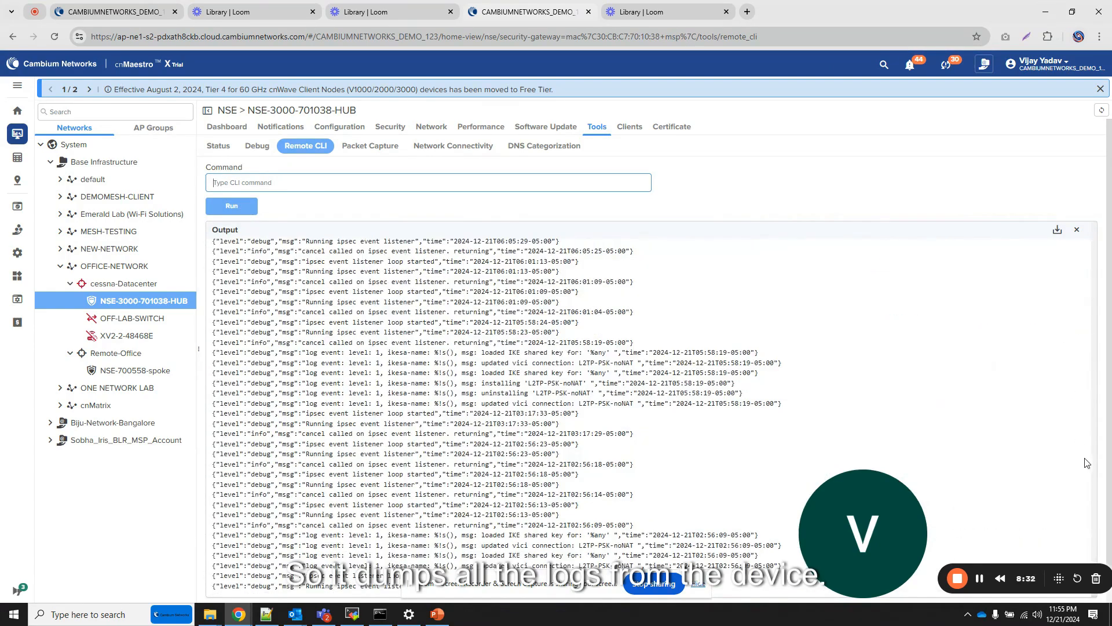
pyautogui.moveTo(1108, 413); pyautogui.dragTo(1111, 508)
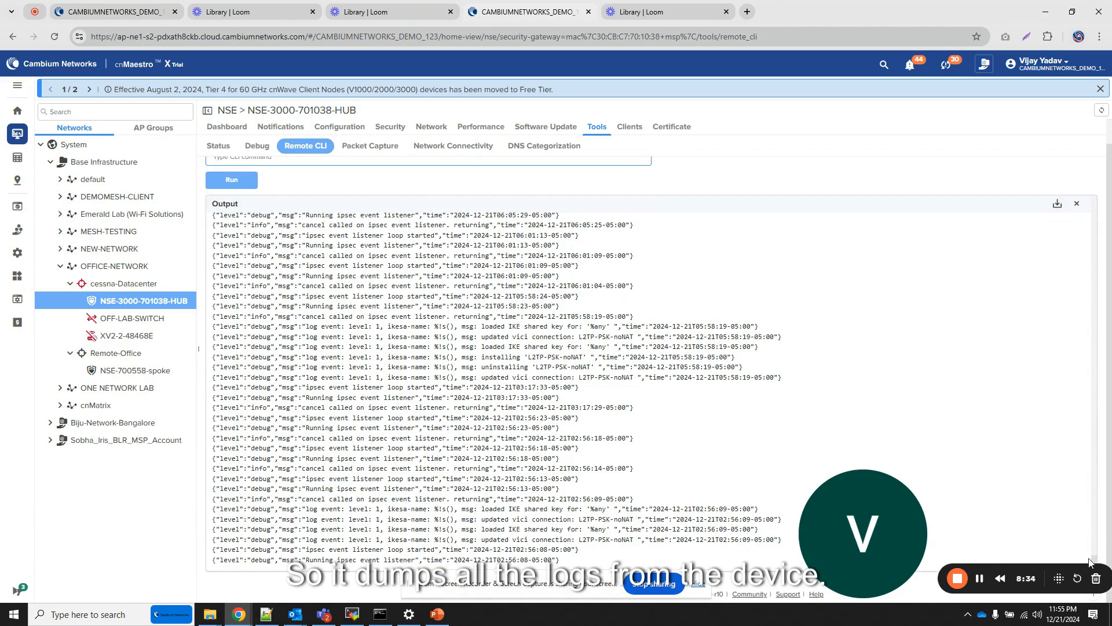
pyautogui.moveTo(1095, 561); pyautogui.dragTo(1106, 189)
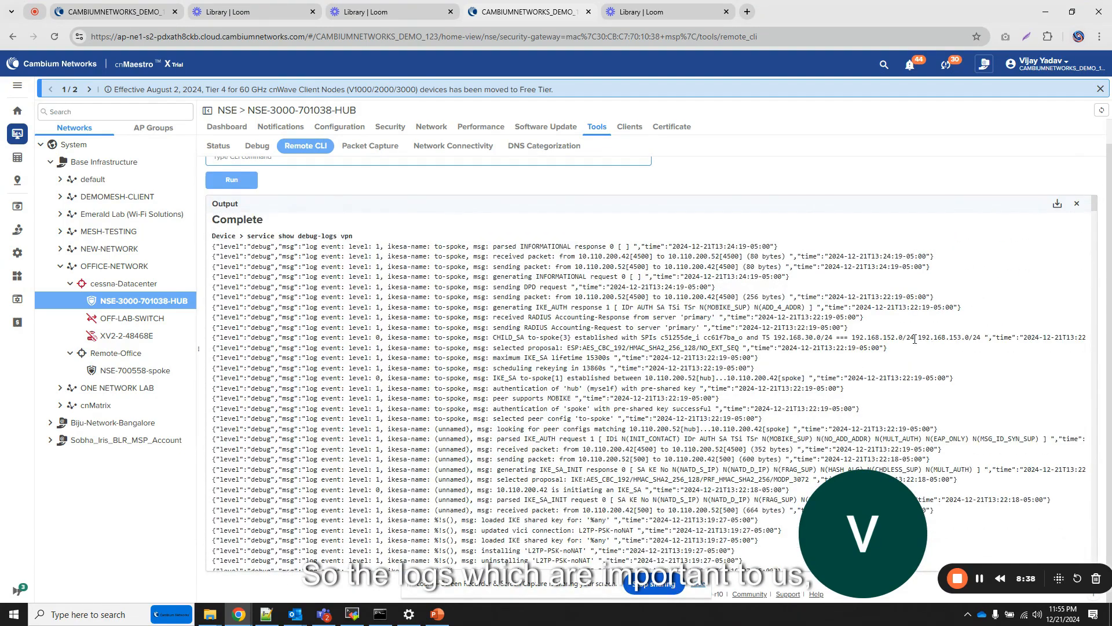
pyautogui.moveTo(485, 335); pyautogui.dragTo(999, 336)
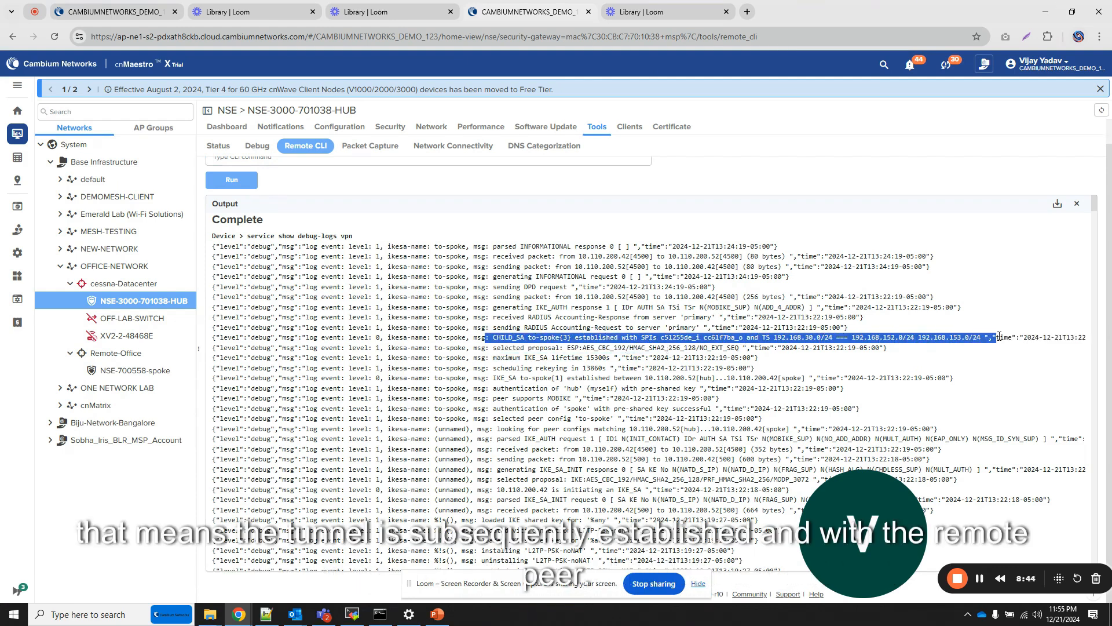